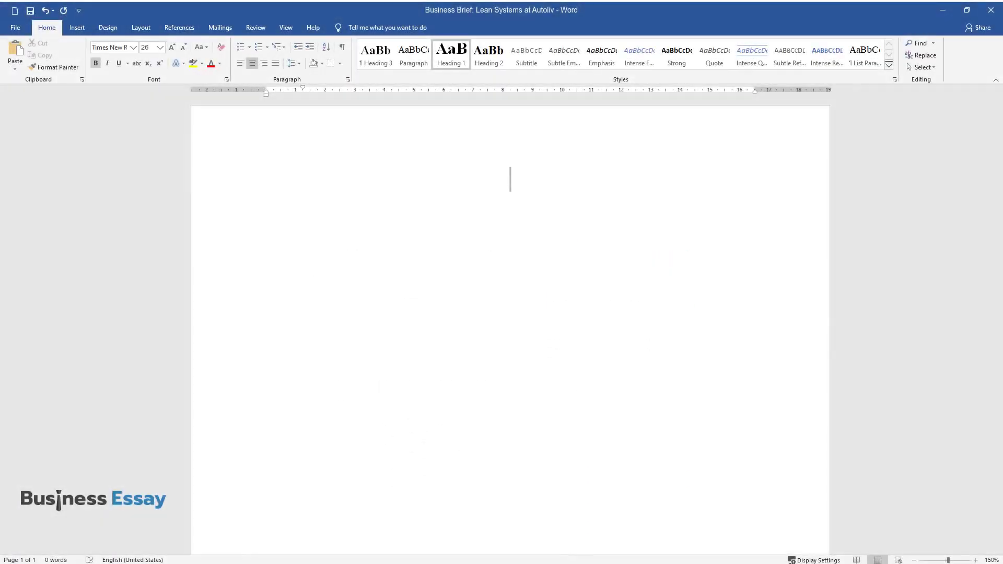
Type the title 'Business Brief: Lean Systems at Autoliv' on the heading line.
text(Business )
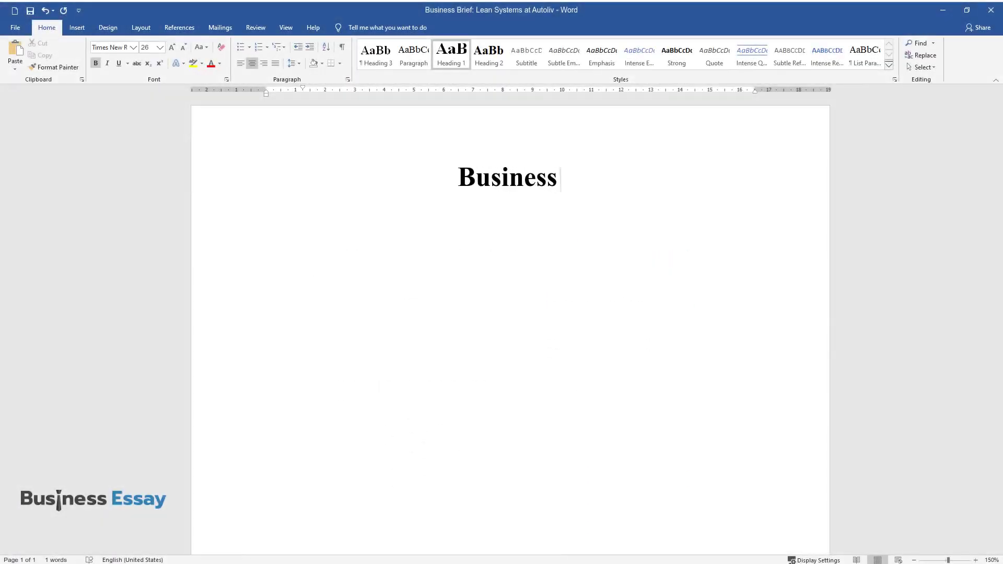
text(Brief: Lean Systems at Autoliv)
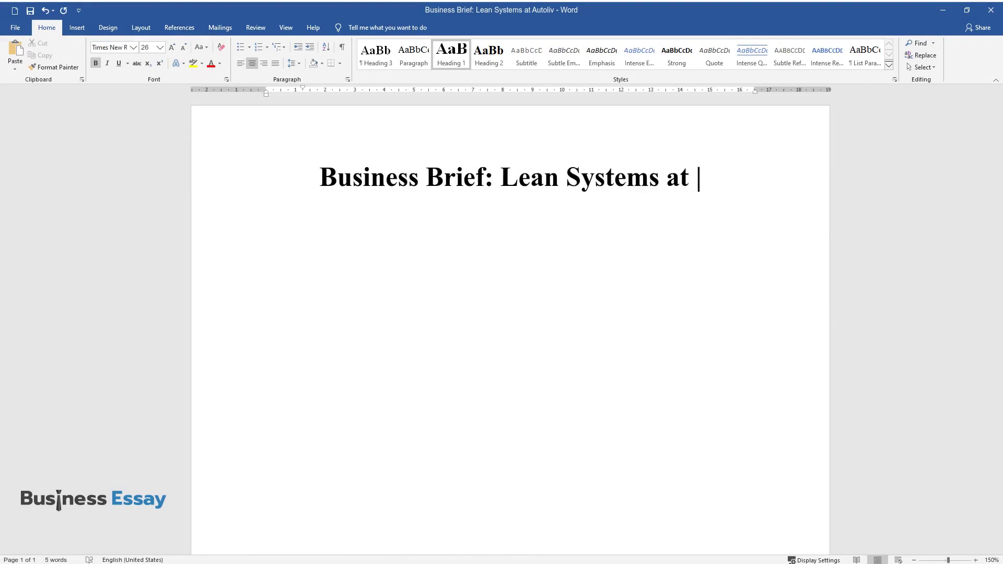
Add an 'Introduction' heading and its paragraph on Autoliv, a Fortune 500 auto safety company.
key(Return)
text(Introduction)
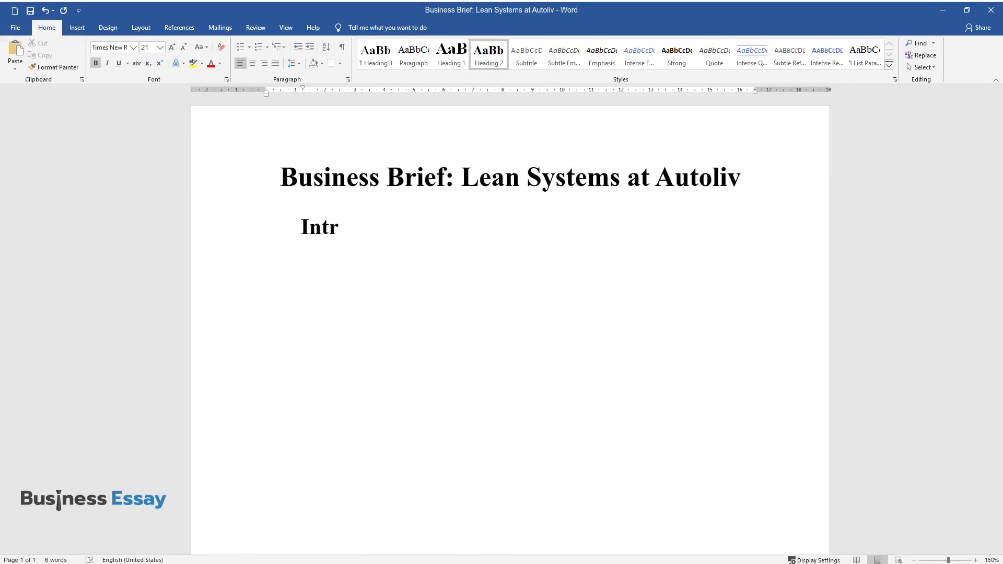
key(Return)
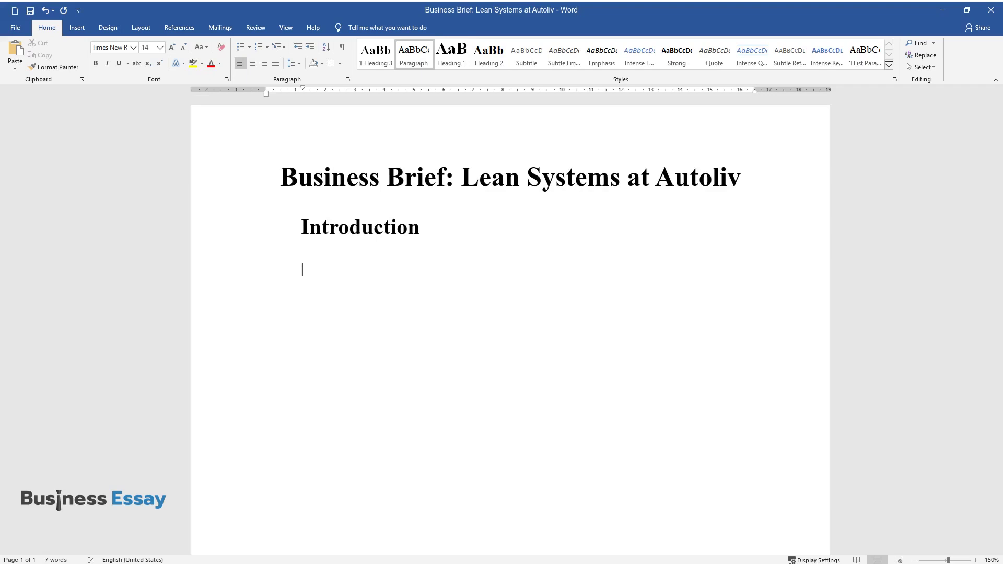
text(Autoliv is one of the success)
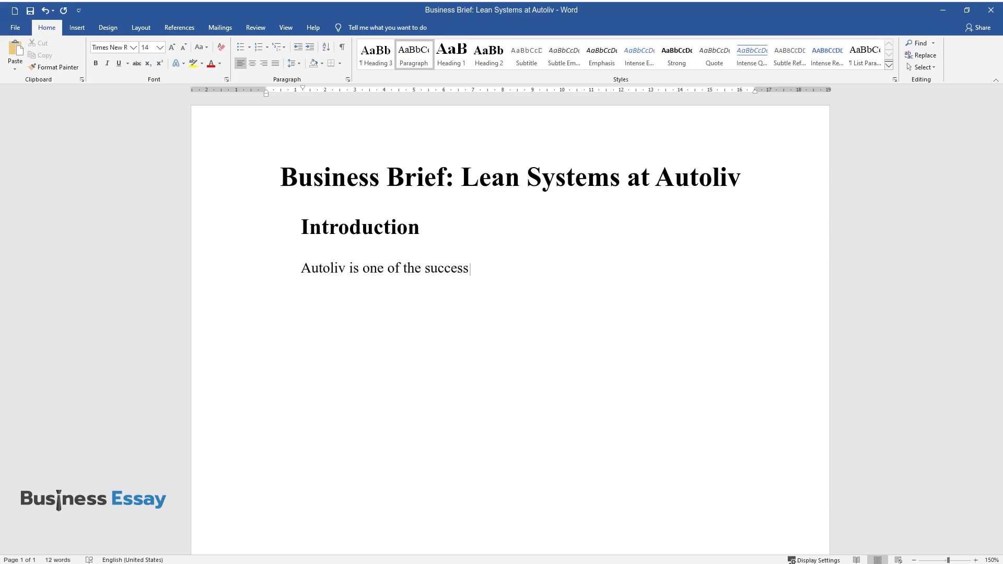
text(ful Fortune 500 auto companies s)
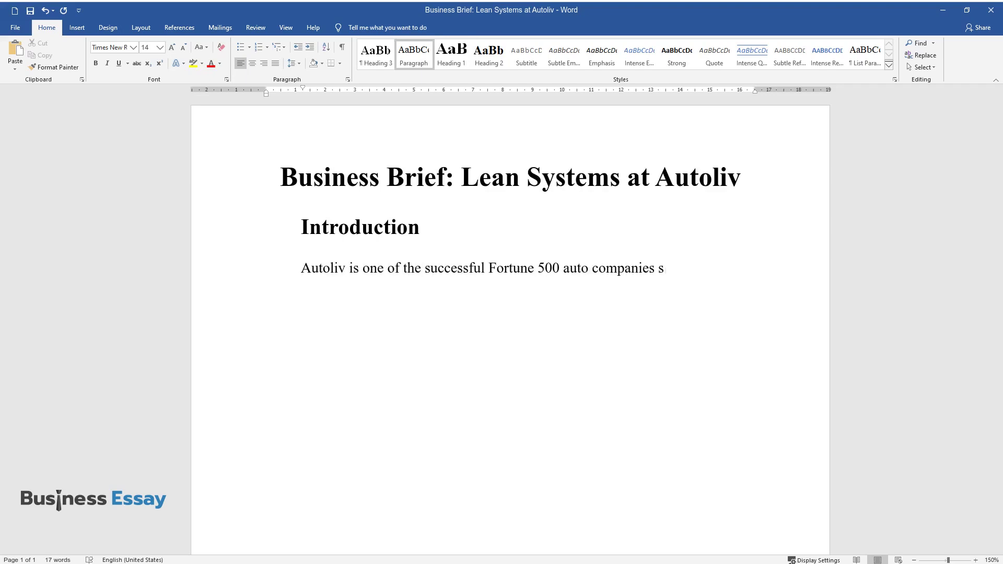
text(pecializing in safety components)
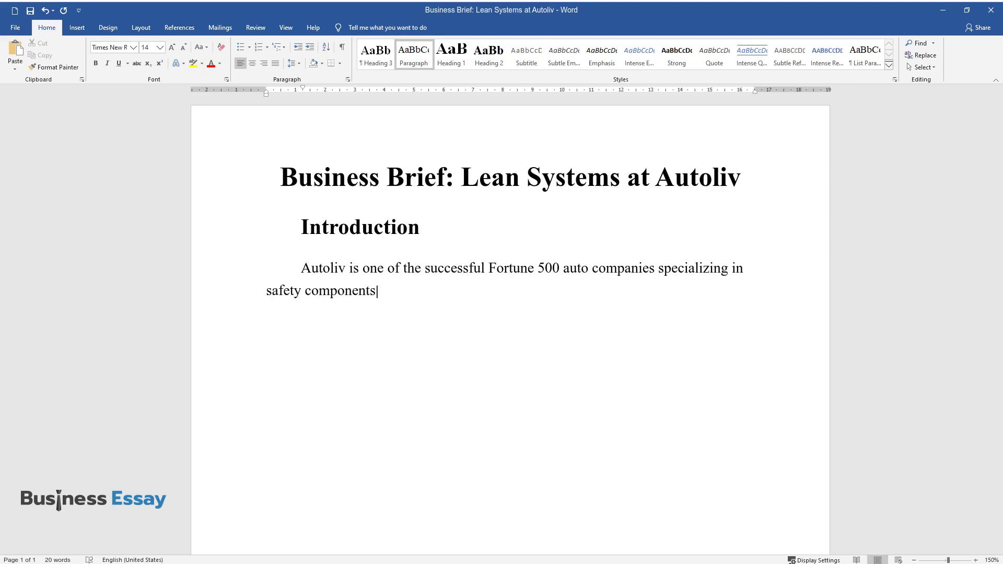
text(. With over 80 plants across 32 )
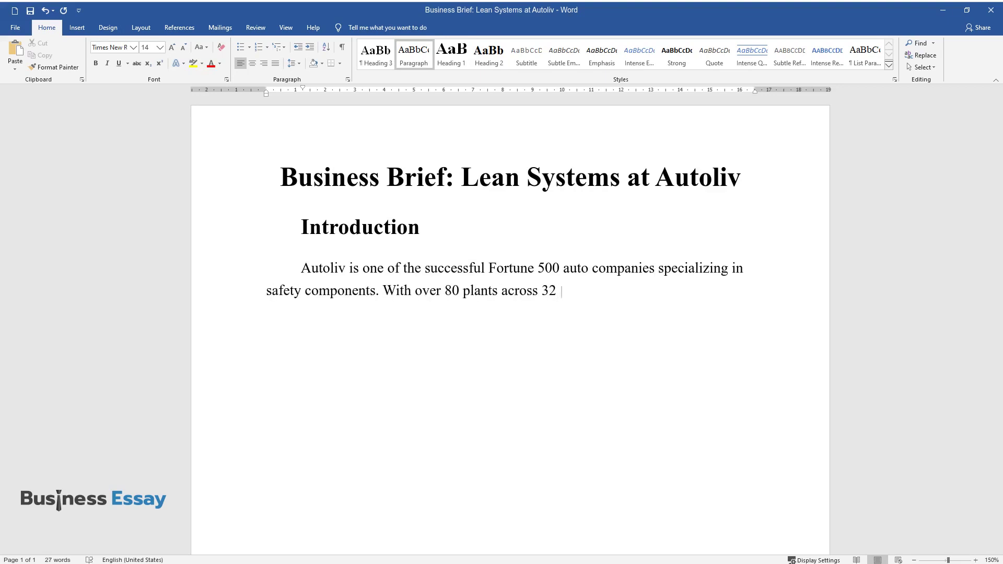
text(countries, the company has come a long way with)
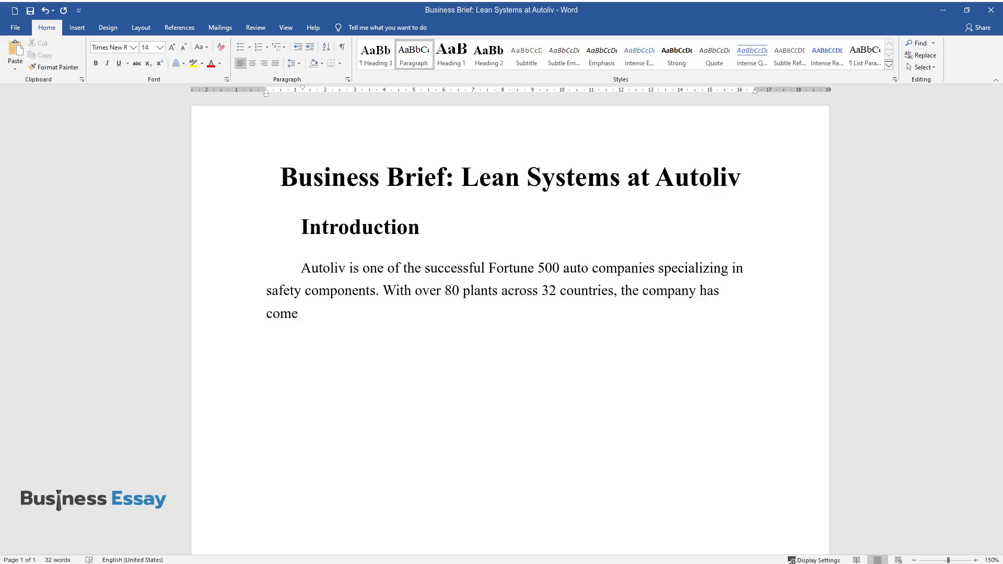
text( 2007 revenues t)
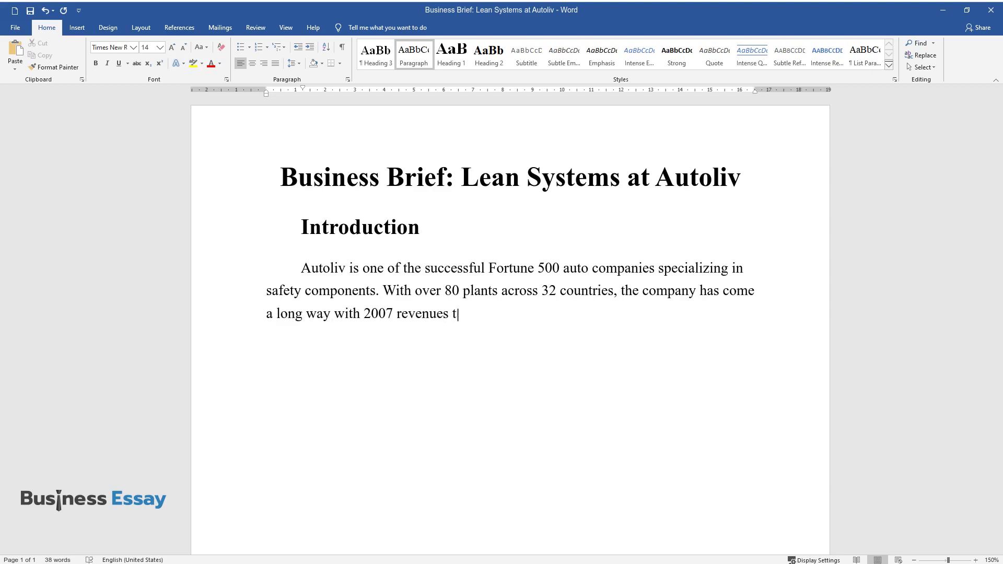
text(opping $6.7 billion. One of the)
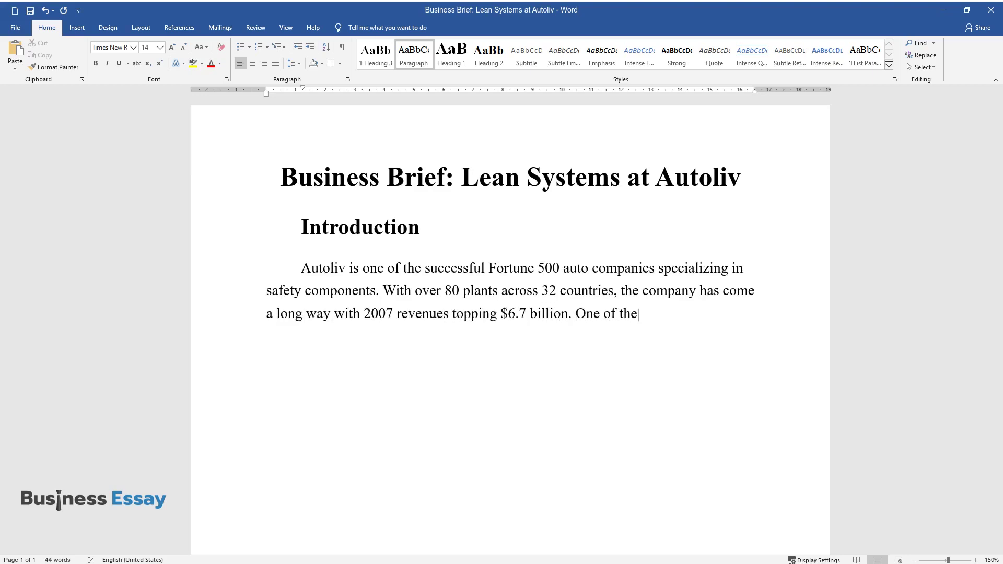
text( outstanding features contributin)
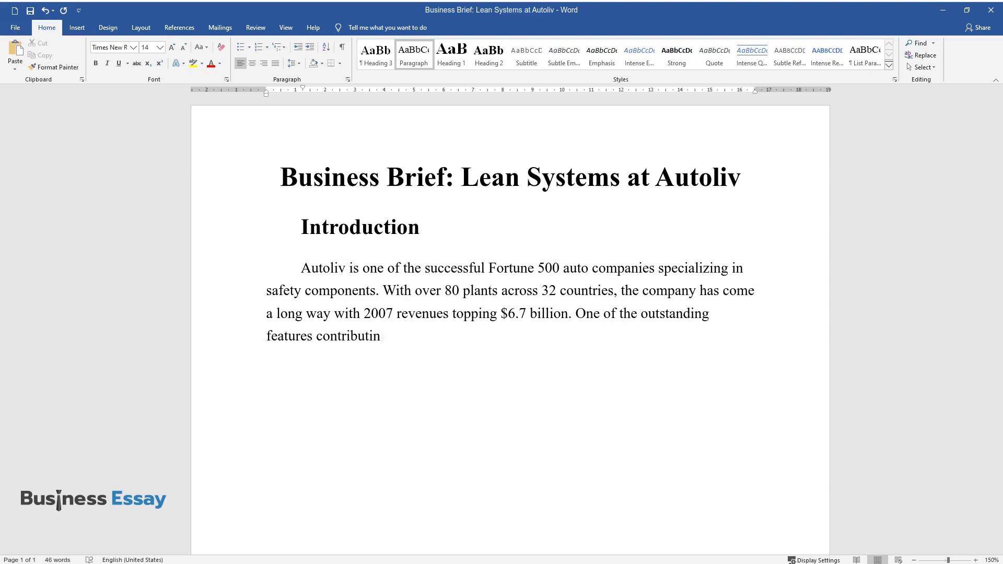
text(g to this success is the lean m)
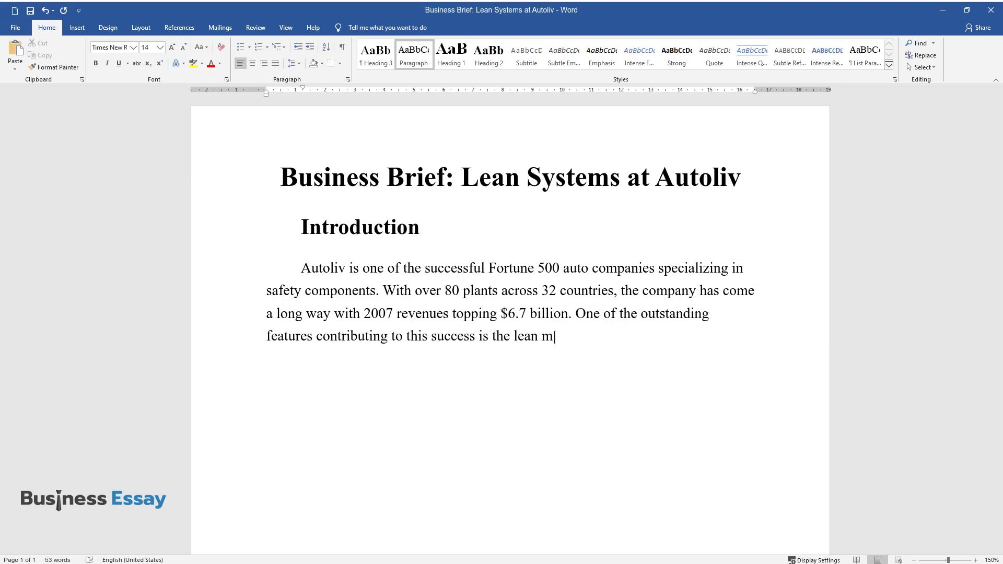
text(anufacturing practices, which ar)
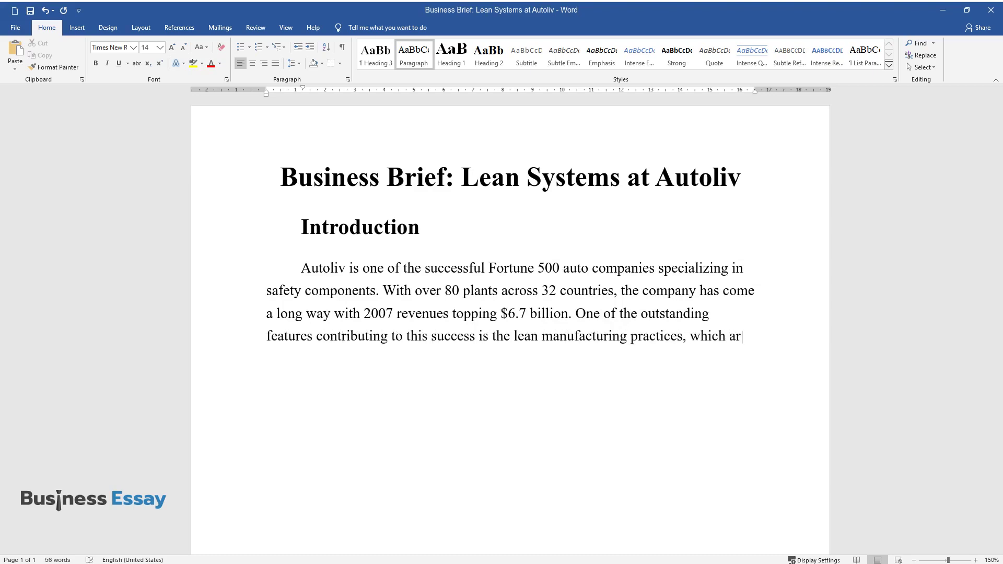
text(e synonymous with the company. A)
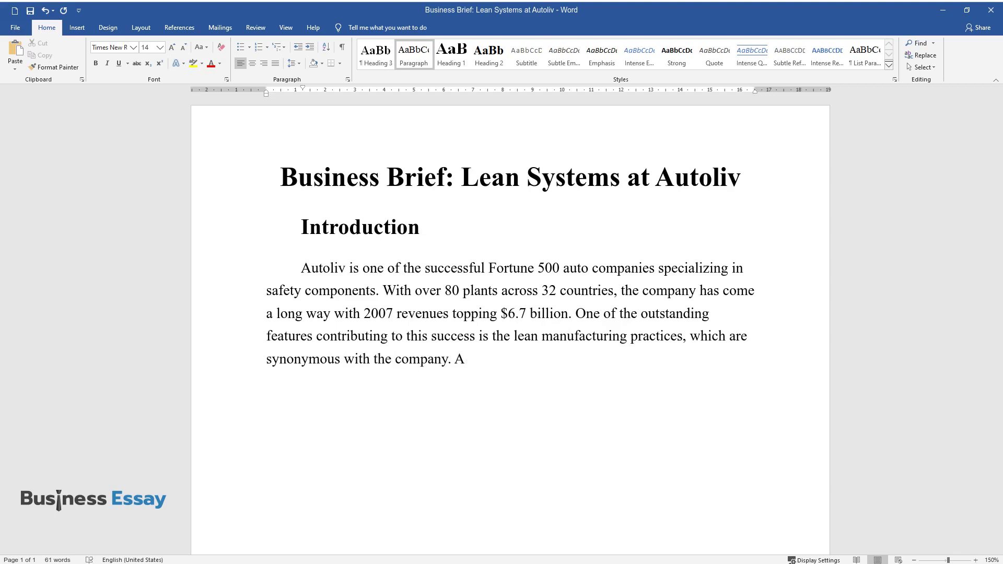
text(ccording to Krajewski, Malhotra,)
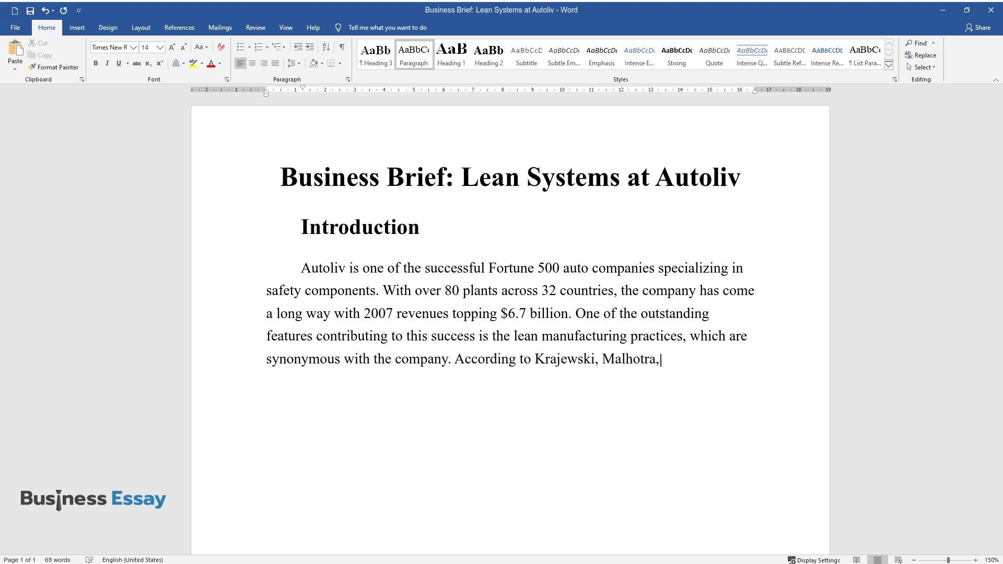
text( and Ritzman, the firm’s lean m)
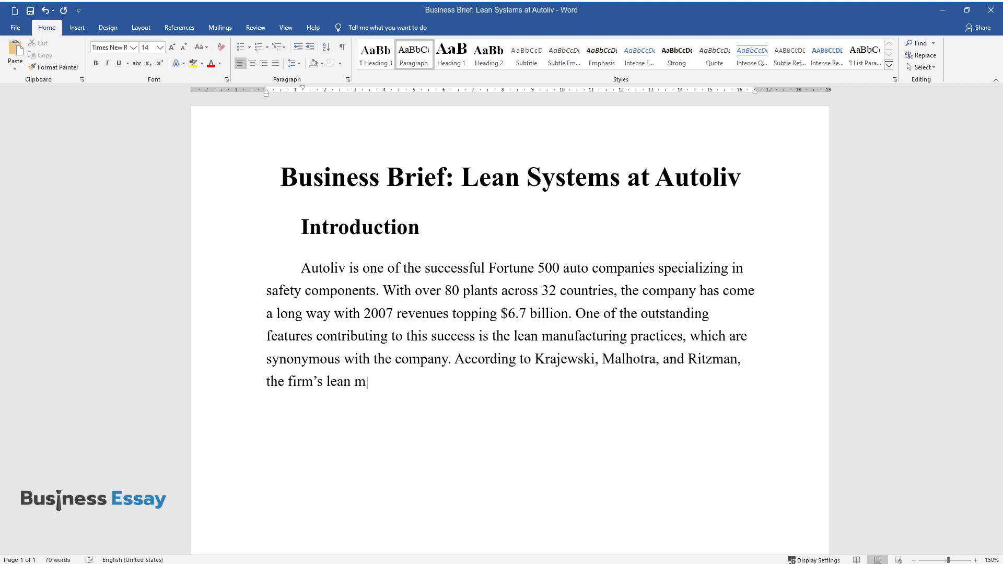
text(anufacturing environment is call)
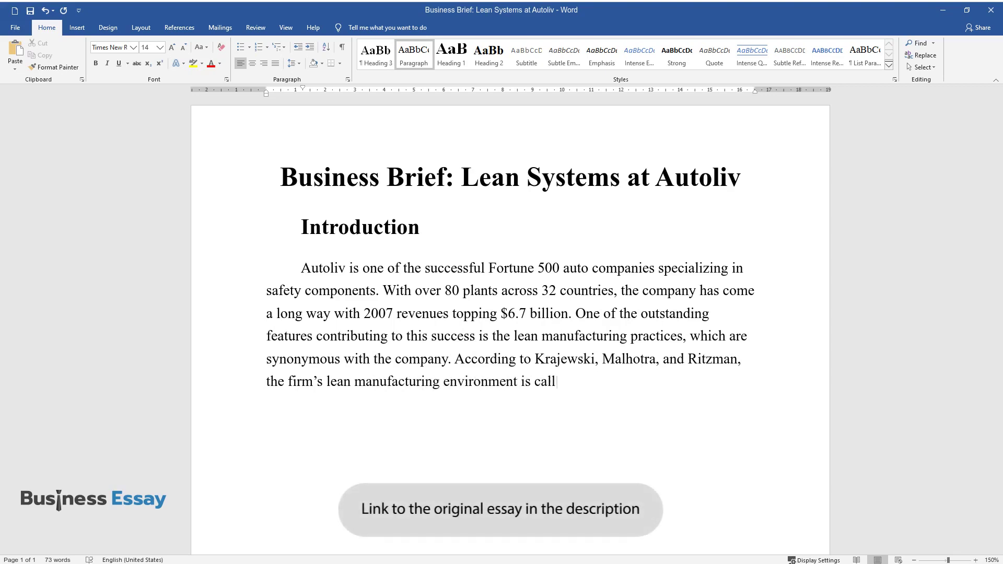
text(ed the Autoliv Production System)
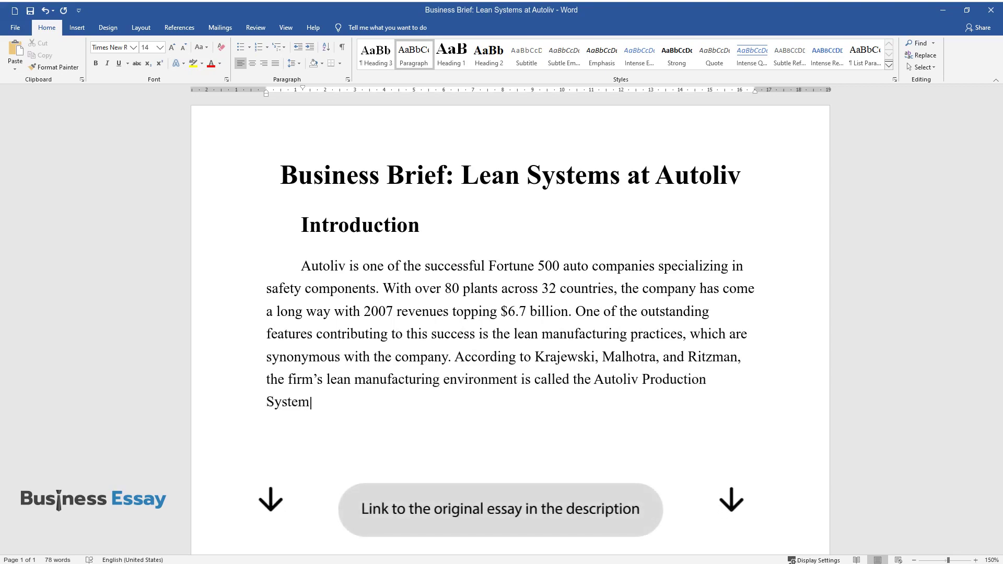
text( (APS), which borrows heavily fr)
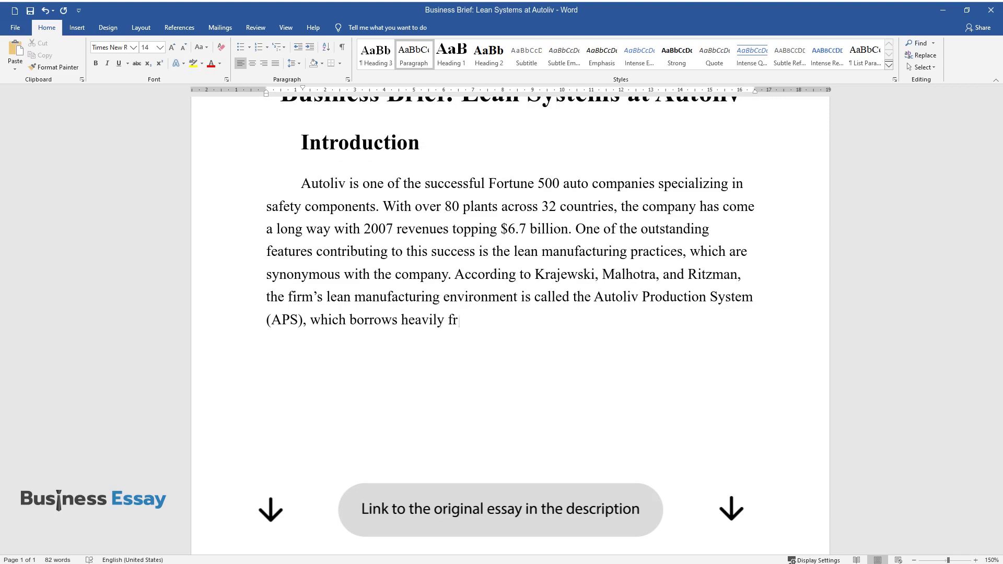
text(om Toyota’s version of the Toyo)
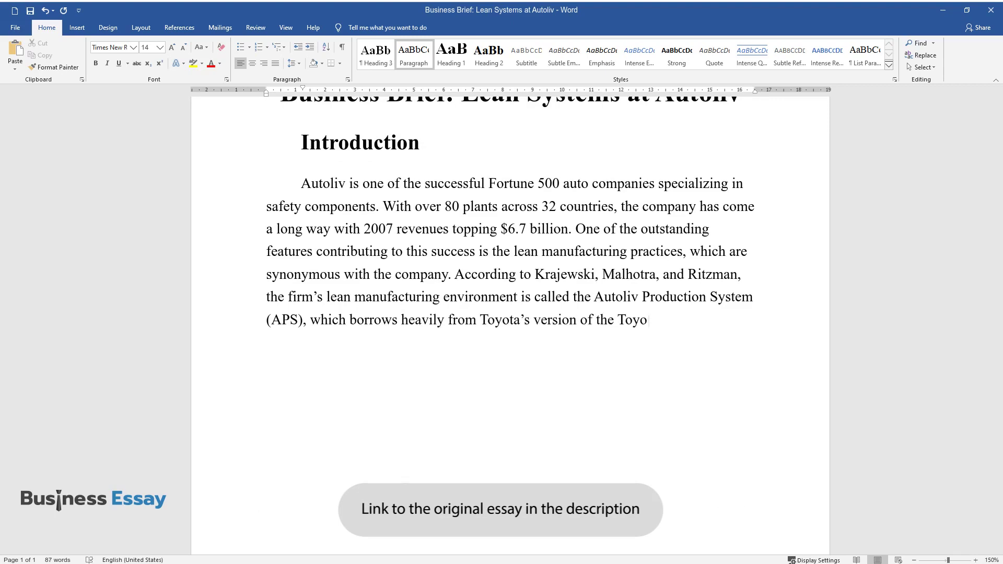
text(ta Production System (TPS). This)
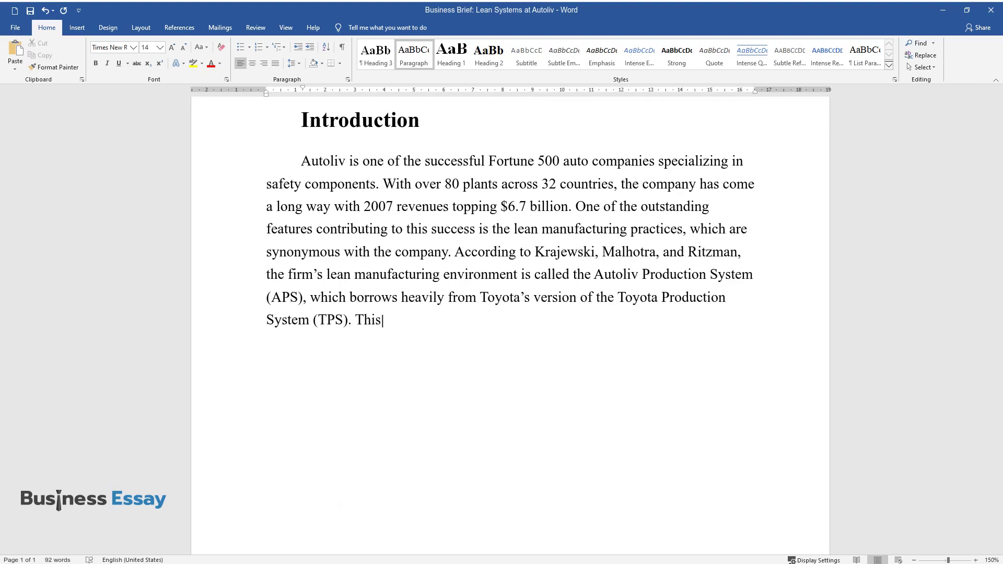
text( paper discusses Autoliv’s workf)
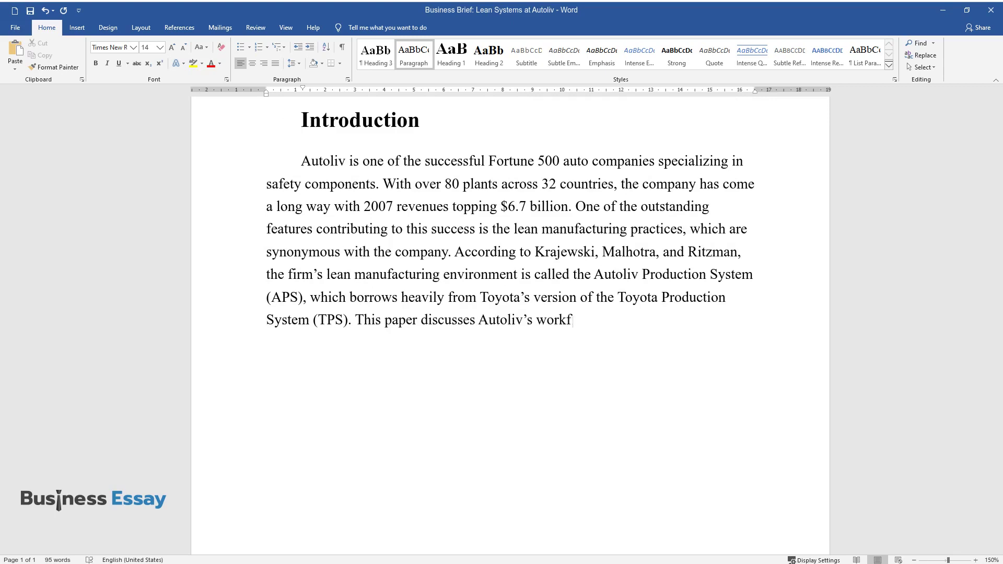
text(low methods and whether they are being a)
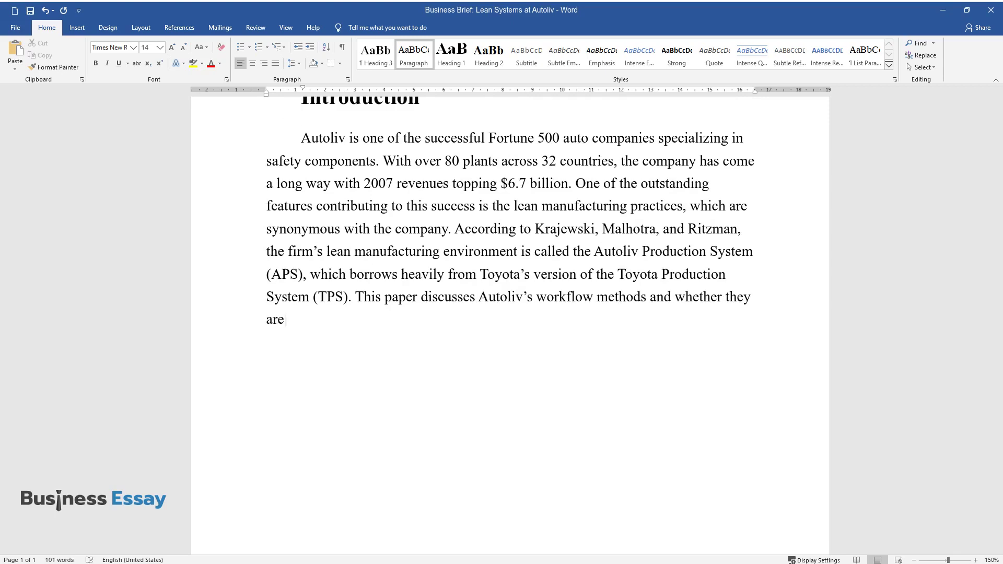
text(pplied well in operation)
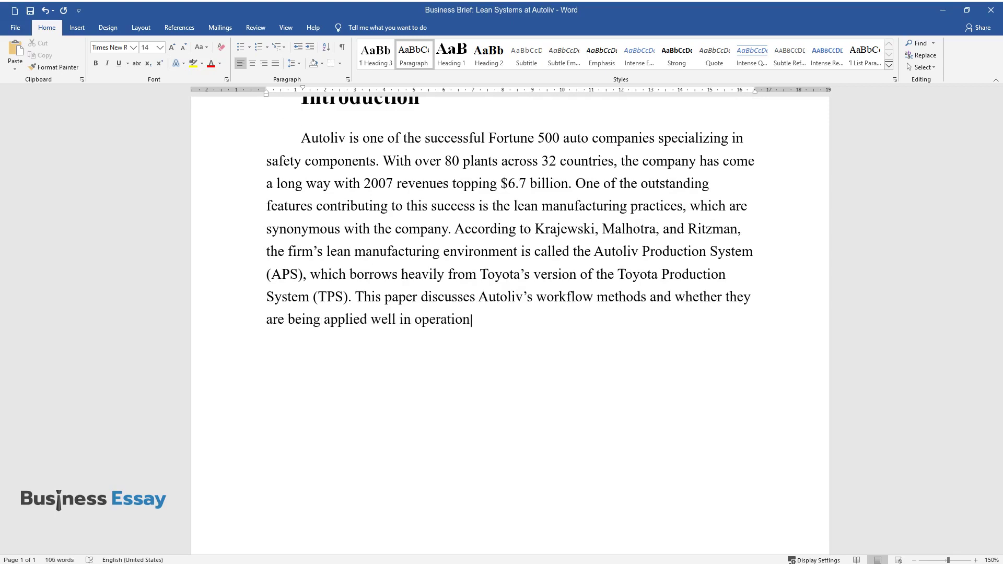
text(s. As an outside consultant hir)
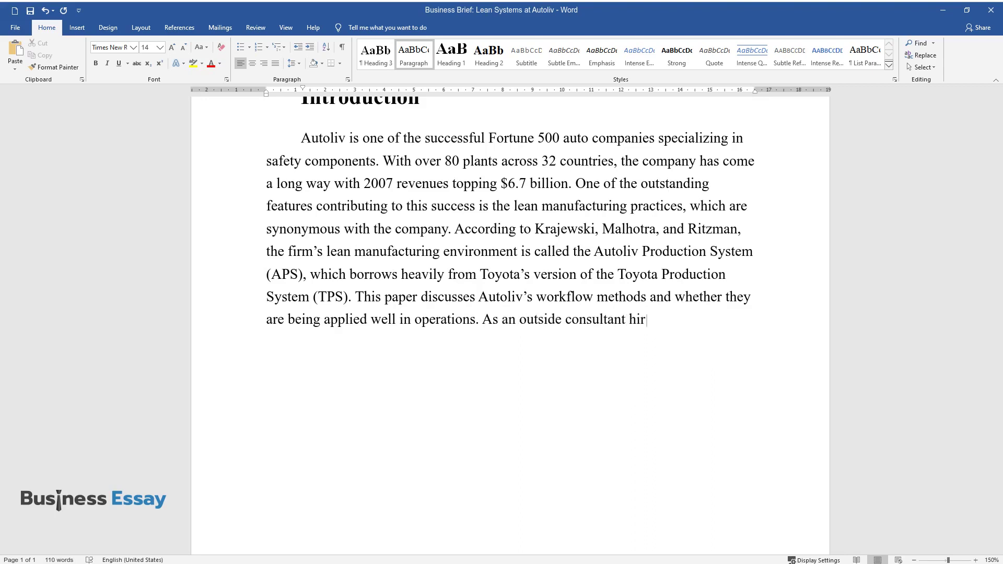
text(ed by the company, my work in t)
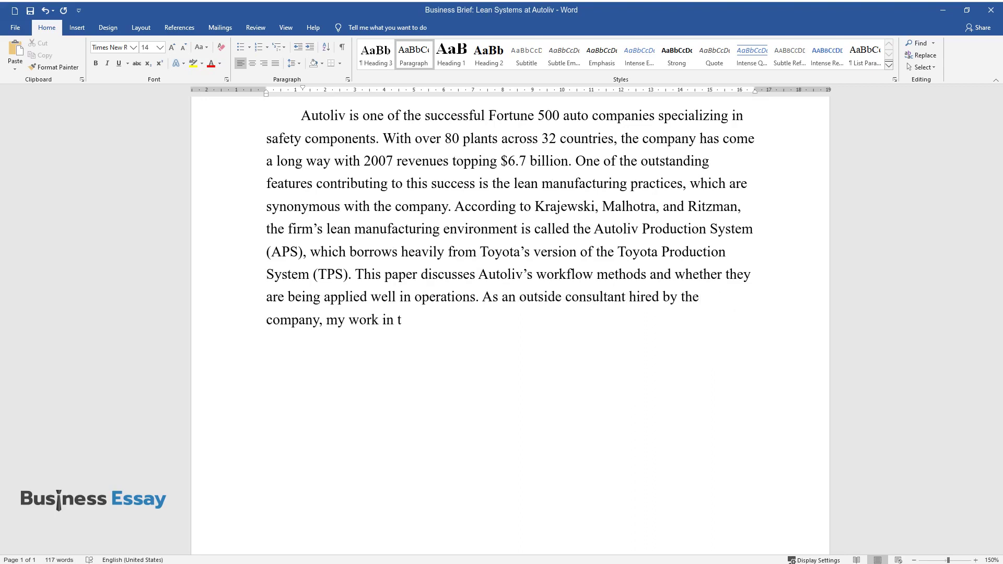
text(his paper is to evaluate and mak)
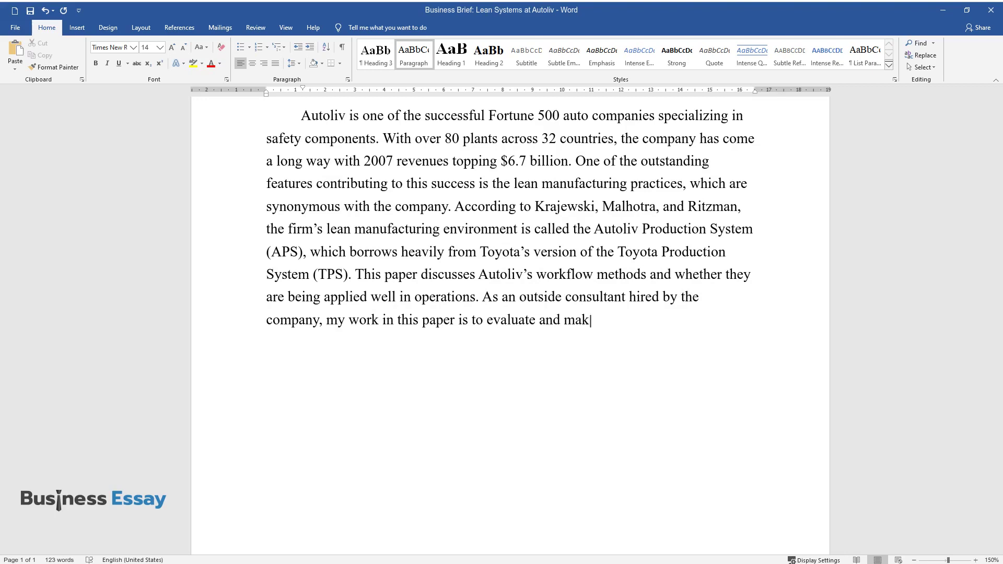
text(e recommendations on Autoliv's m)
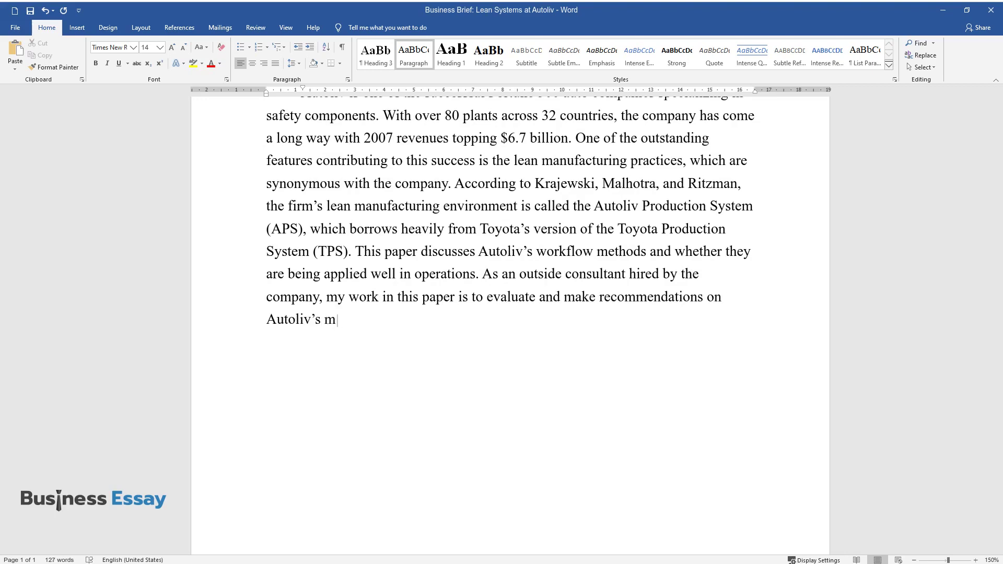
text(ethods of workflow.)
key(Return)
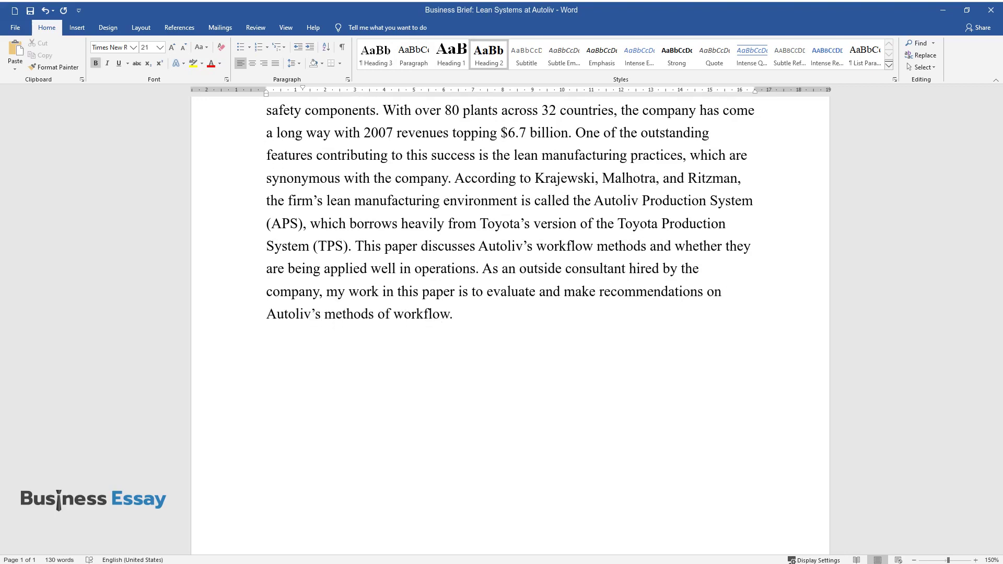
Add the 'Autoliv's Workflow Analysis' heading and begin its paragraph on continuous improvement.
text(Autoliv's Workflow A)
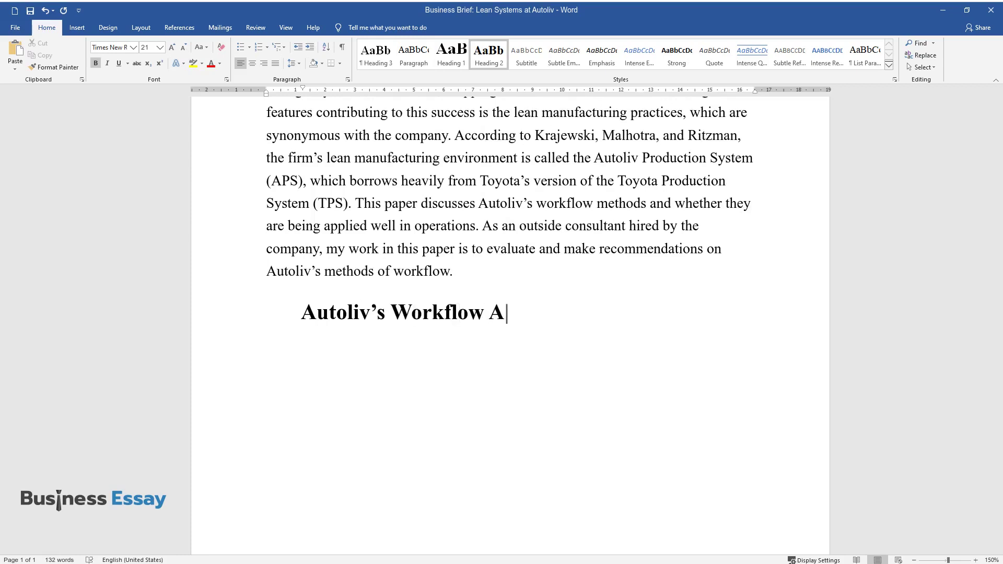
text(nalysis)
key(Return)
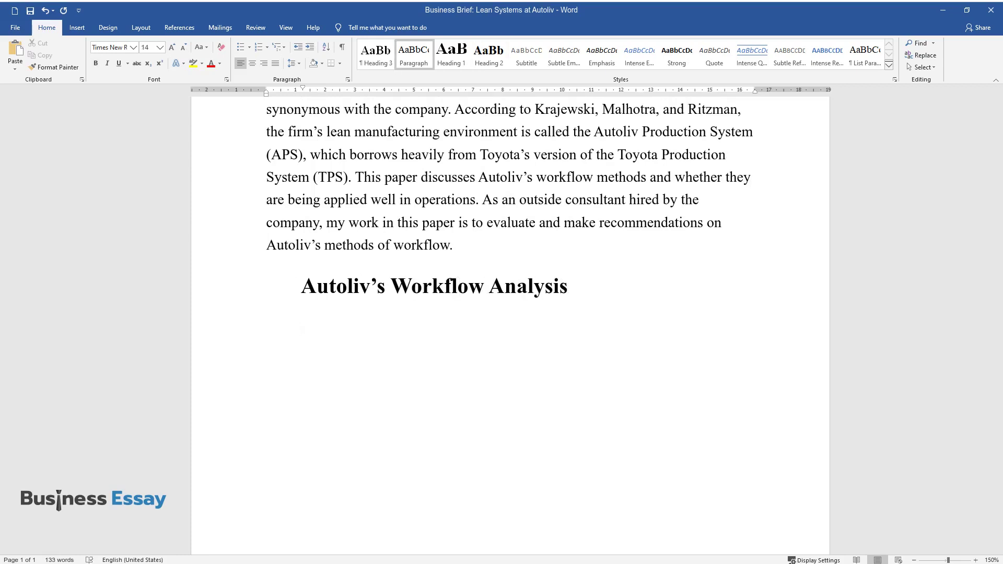
text(Autoliv's methods of the wor)
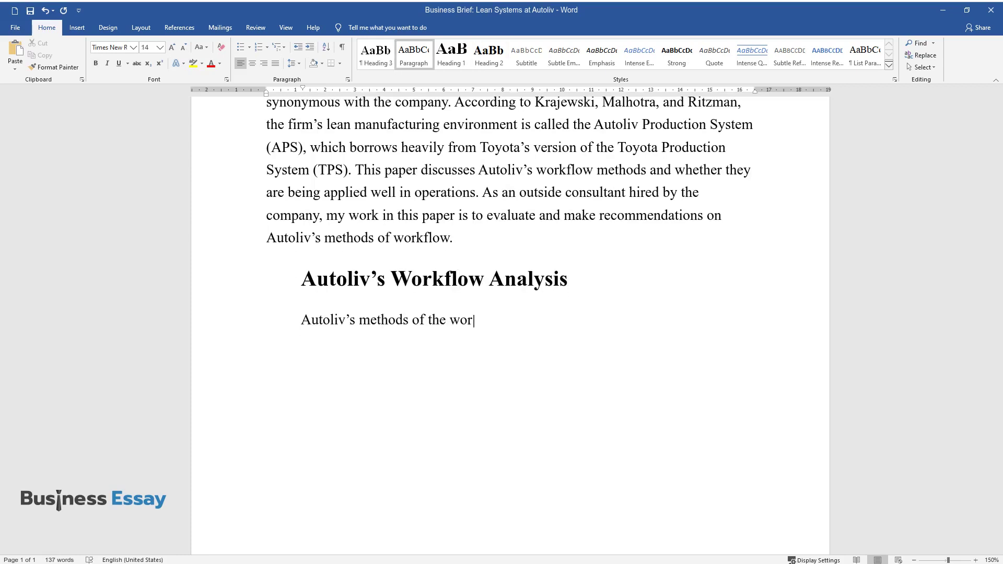
text(kflow are hinged on the premise of )
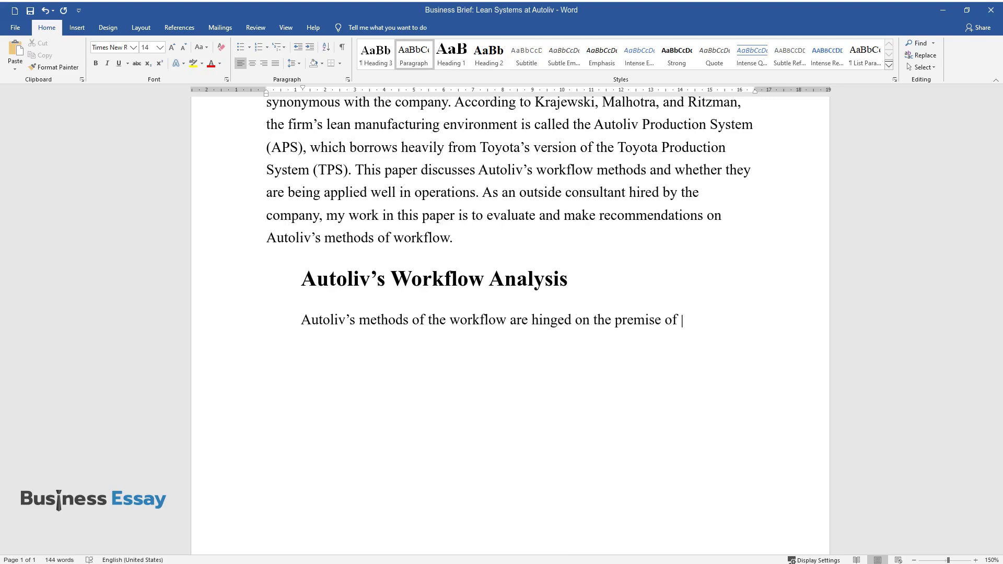
text(continuous improvement or learning)
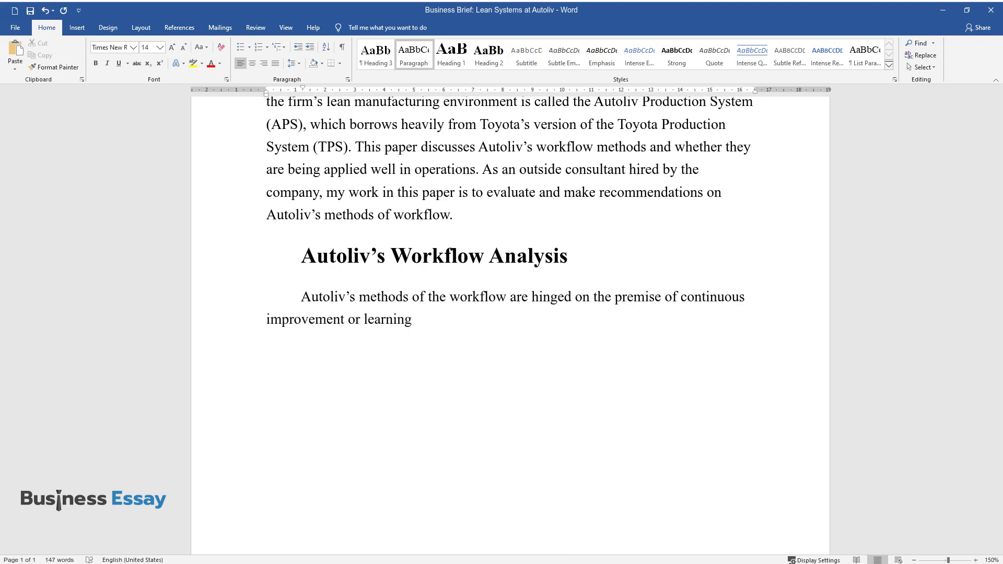
text(, which is applied in its day-to-da)
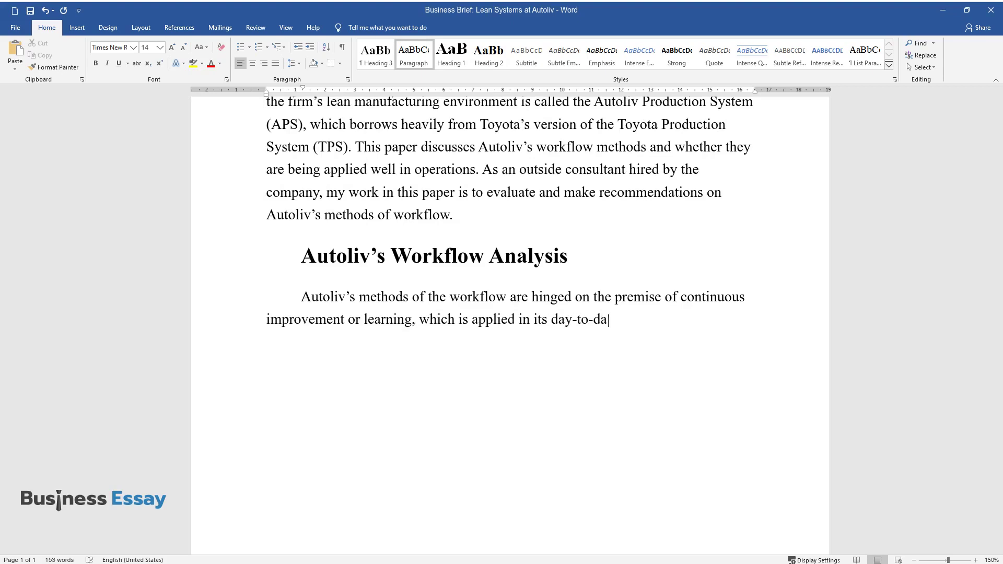
text(y operations based on the “House of Toyota)
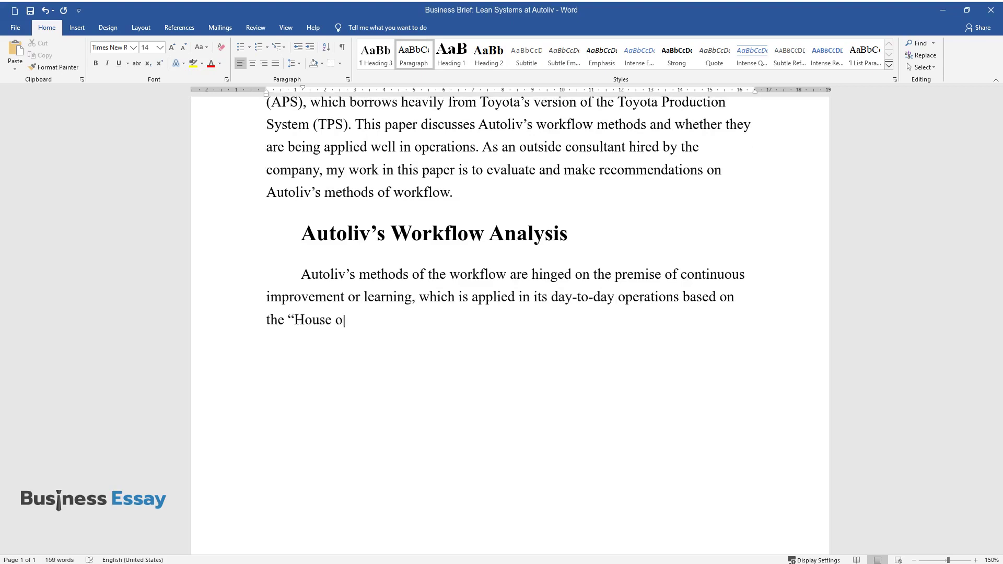
text(” concept. The culture of)
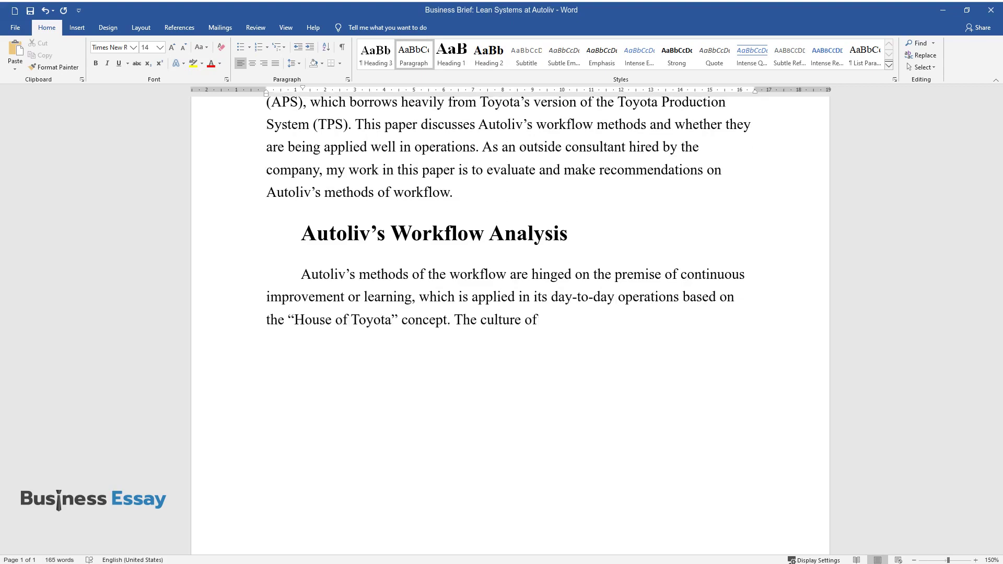
text( lean manufacturing was fully incorp)
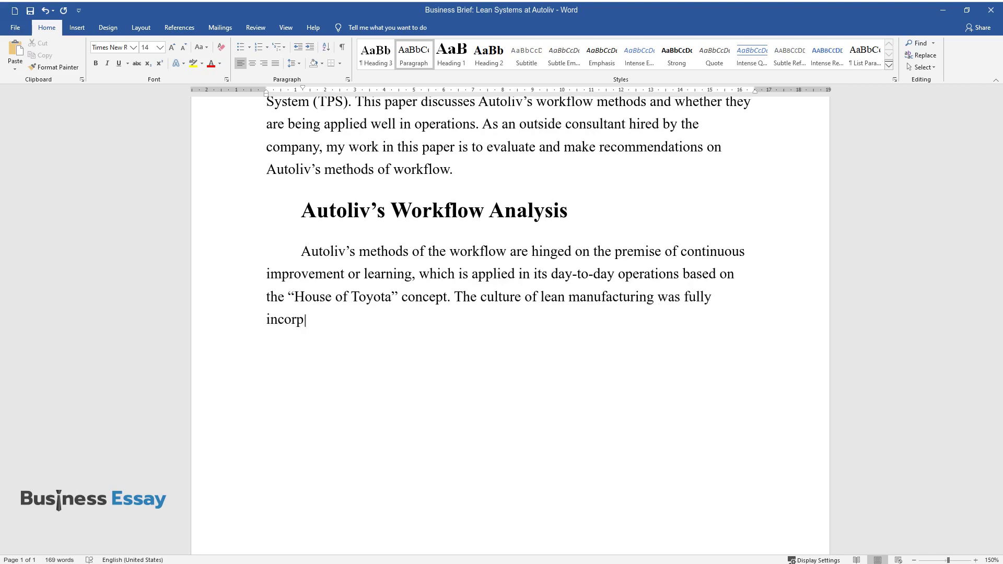
text(orated into the company by 2004. E)
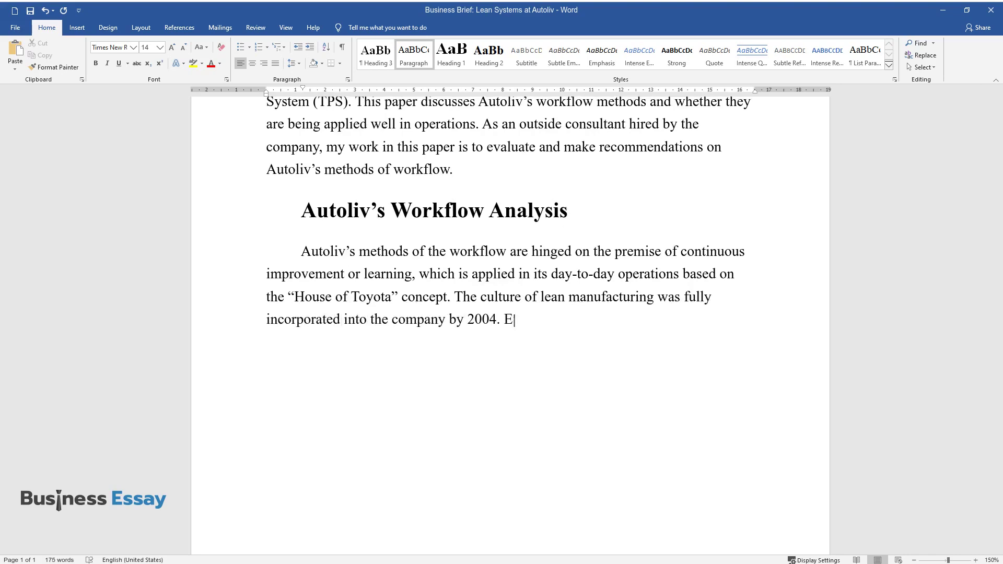
text(very morning, all employees assembl)
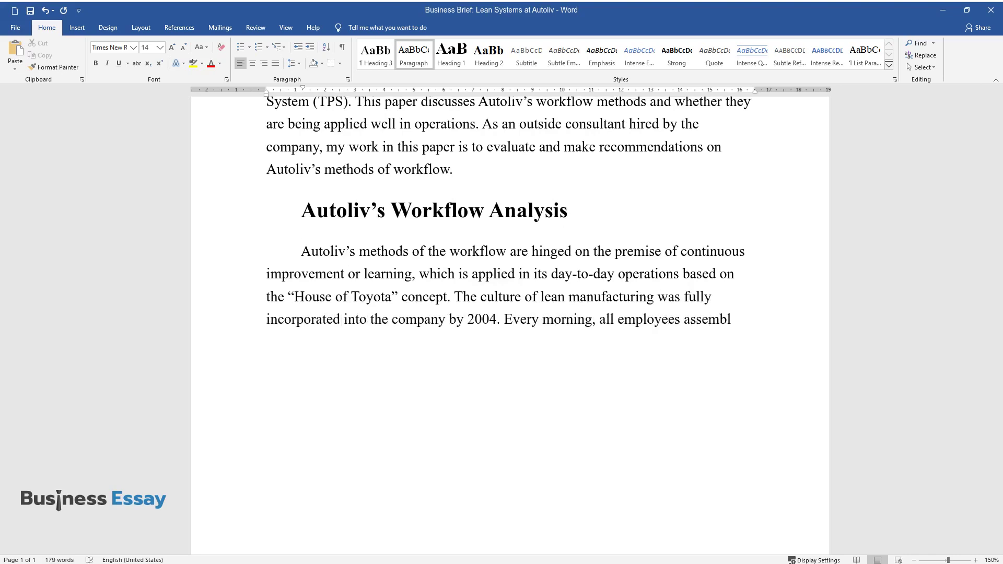
text(e and participate in pre-shift str)
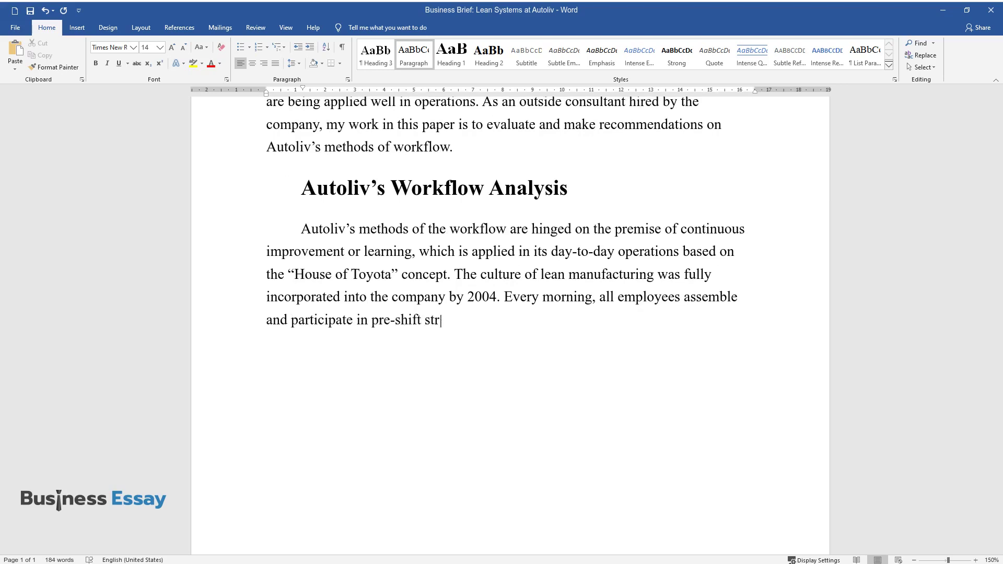
text(etching and briefing as part of the)
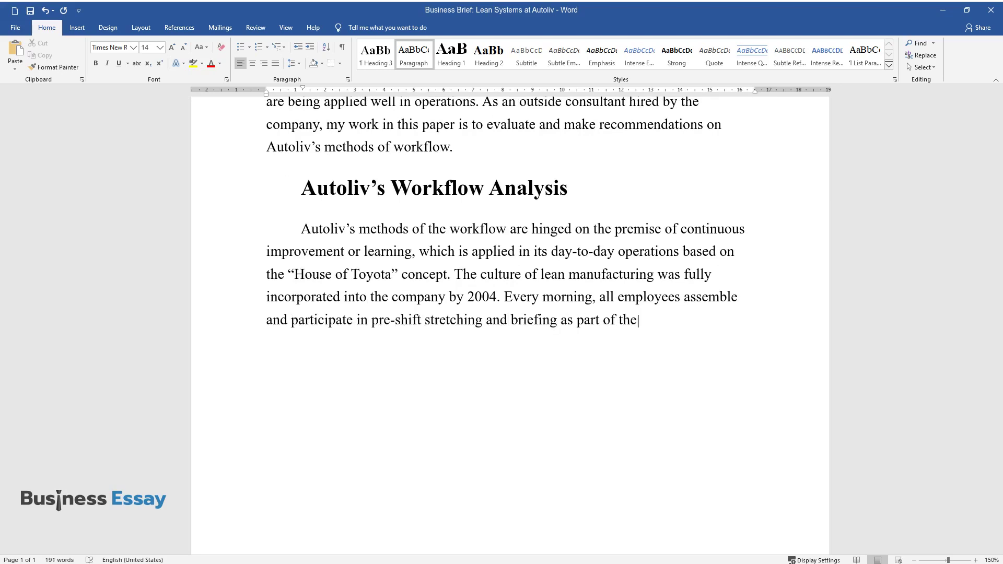
text( workers' active involvement in th)
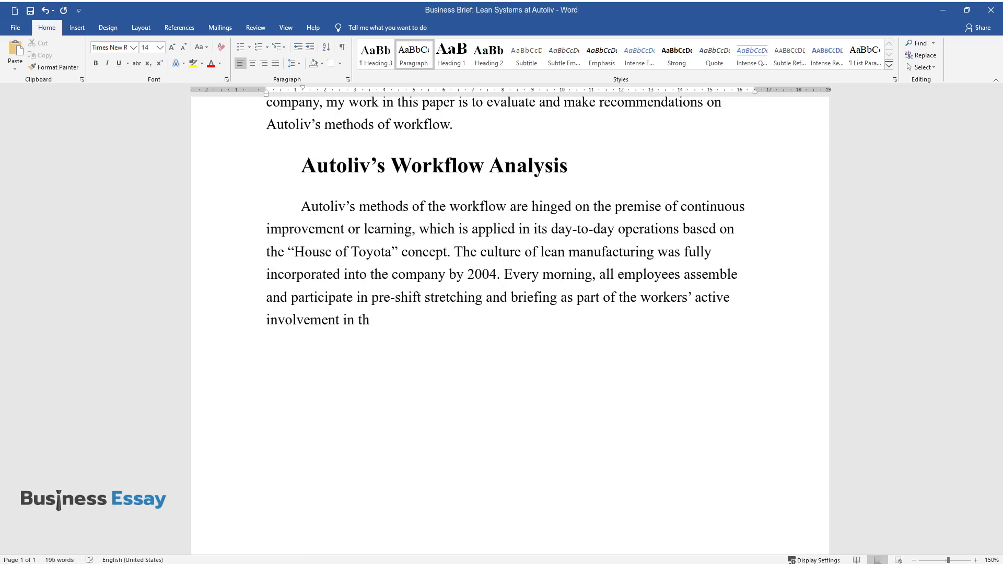
text(e APS system. After this brief meet)
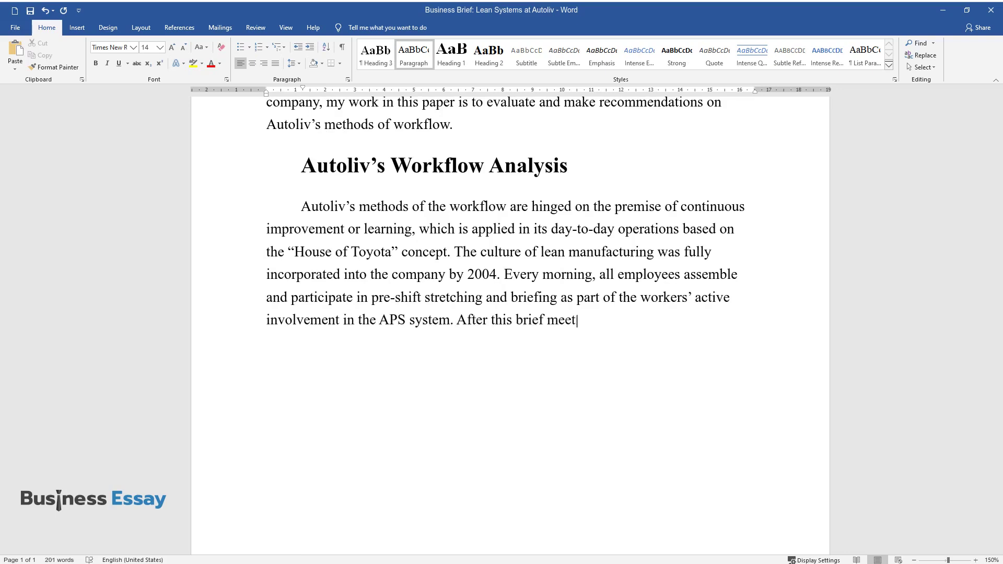
text(ing, people move to their differen)
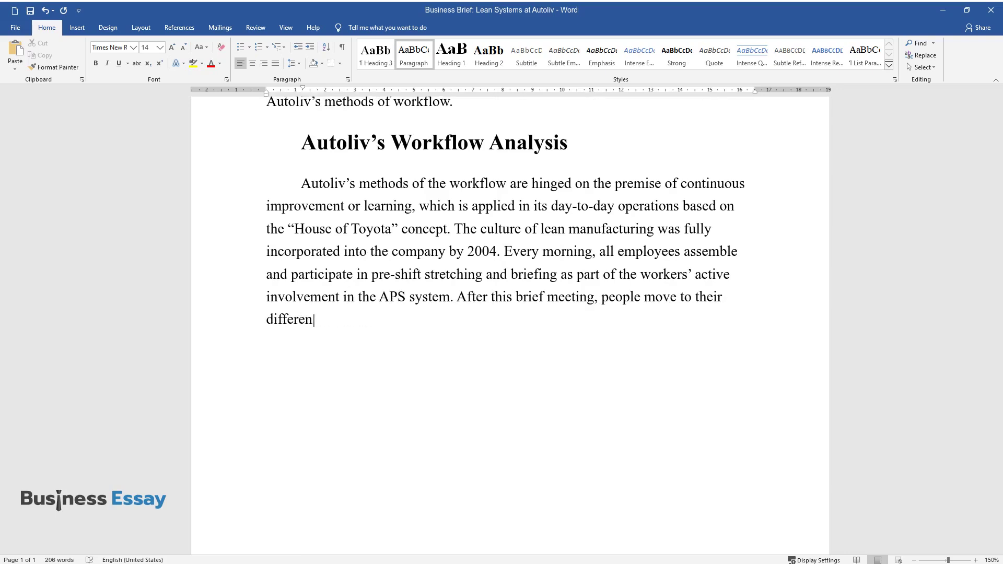
text(t work cells to receive heijunka ca)
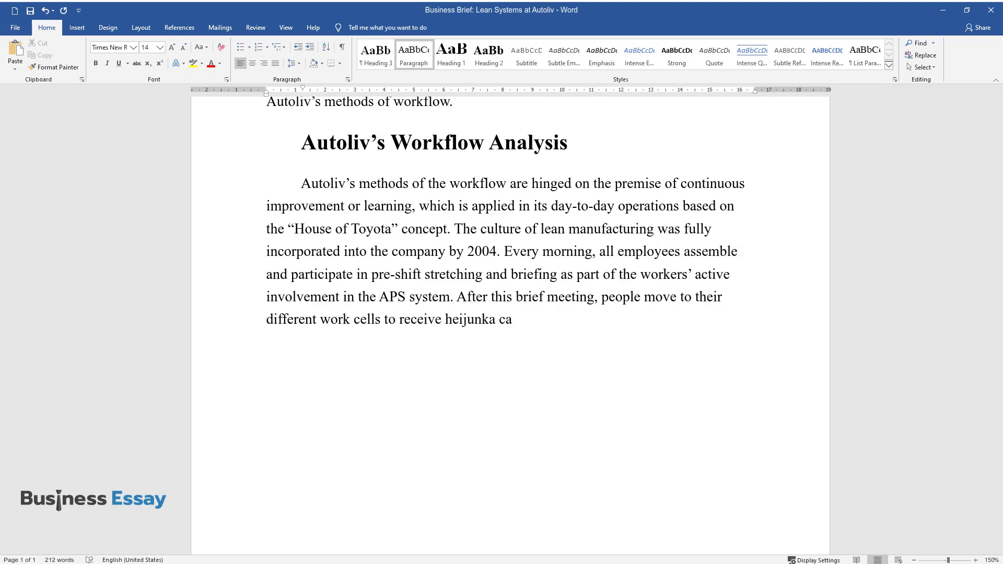
text(rds from the Heijunka Room team me)
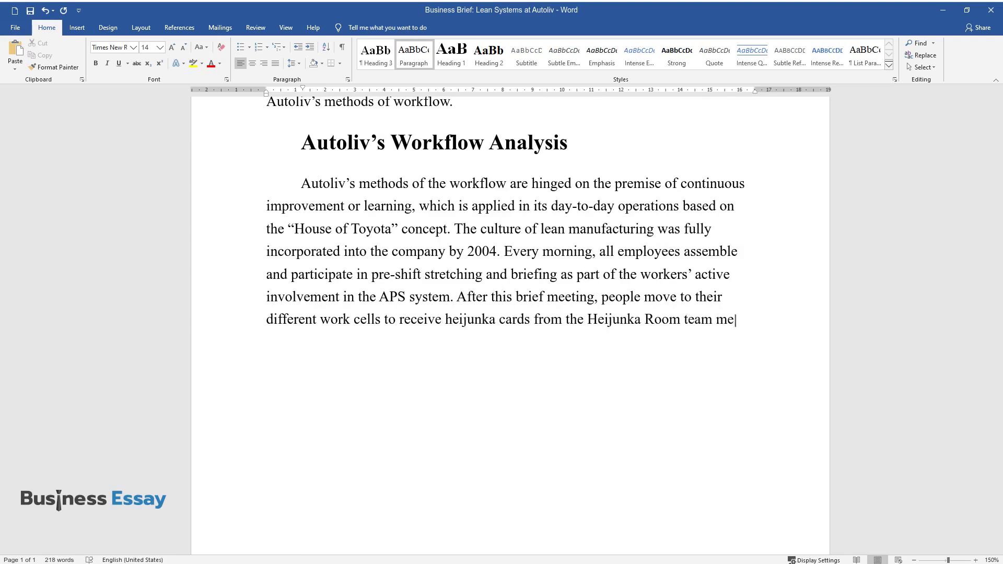
text(mbers. These cards detail the natur)
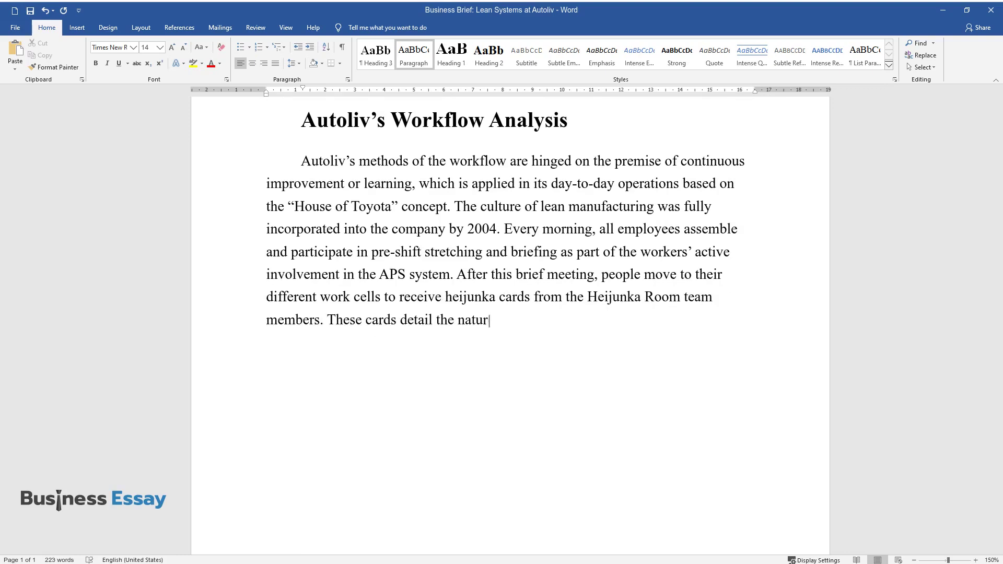
text(e of work that has to be done in e)
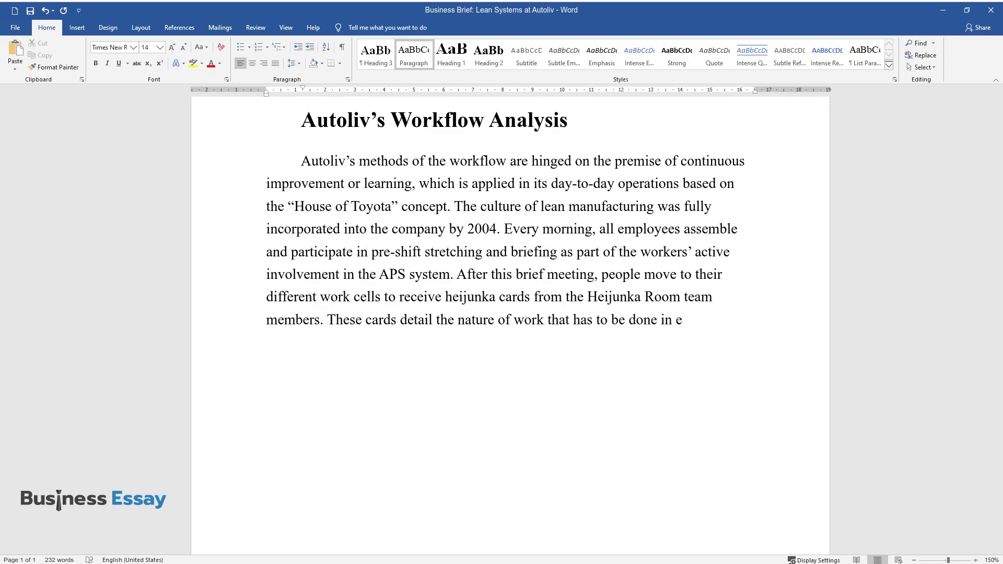
text(very cell. The different w)
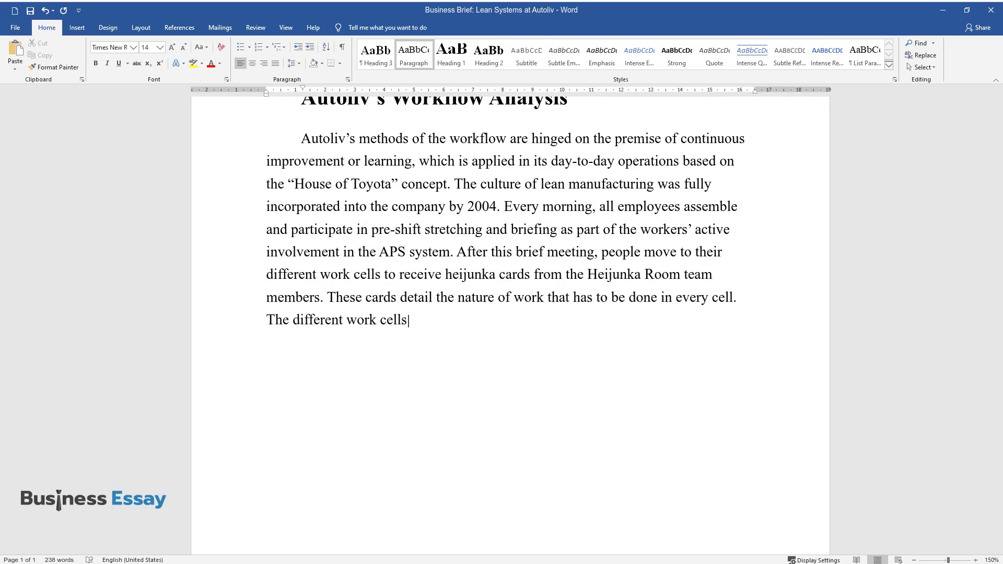
text(ork cells are autonomous, and thus they hav)
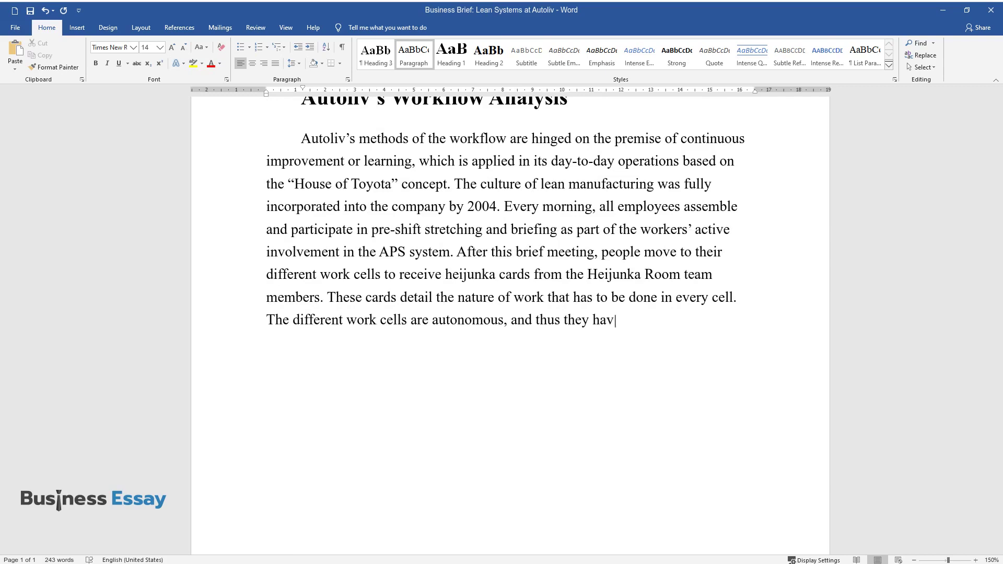
text(e all they need in terms of materials and equipment,)
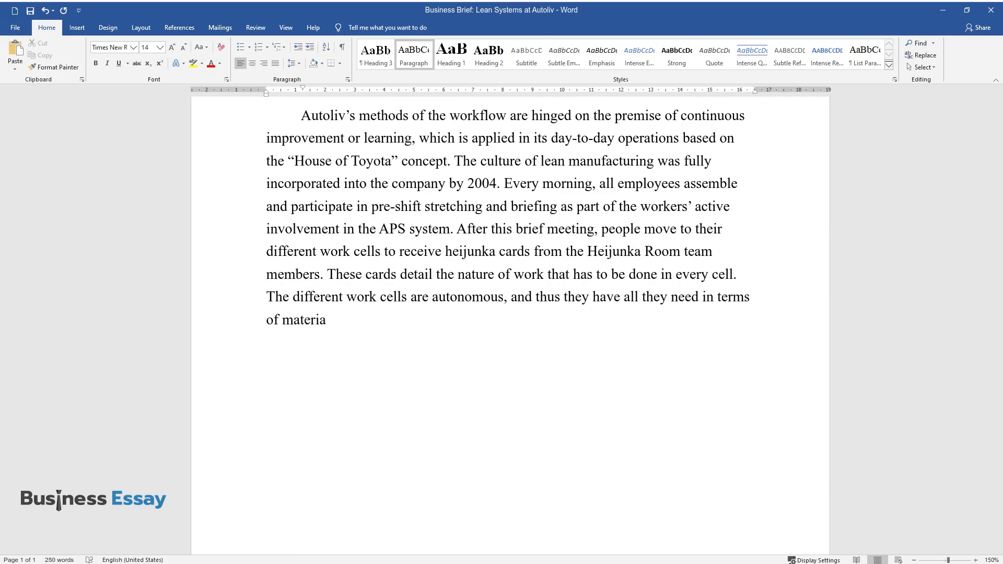
text( which are consta)
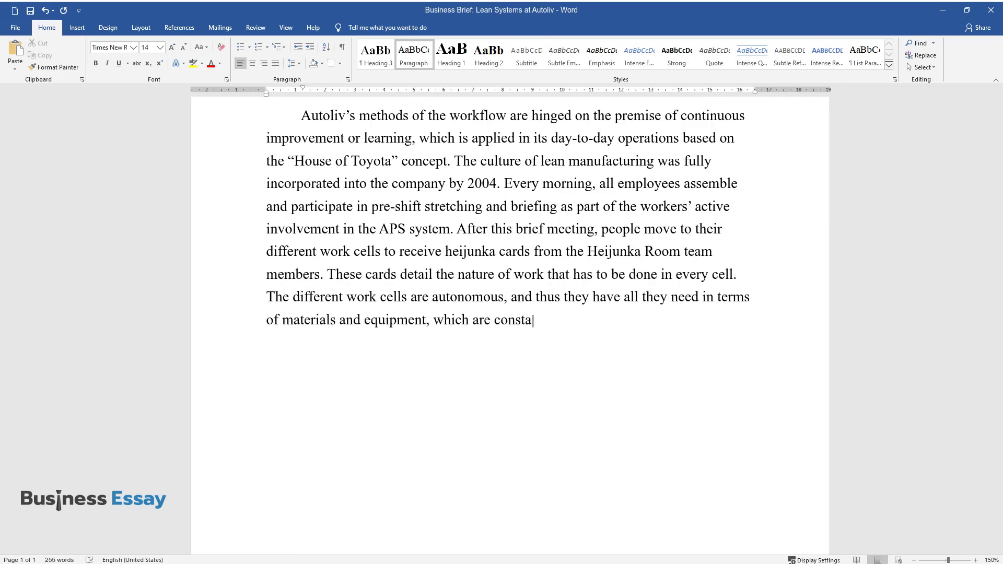
text(ntly supplied using the kanban card)
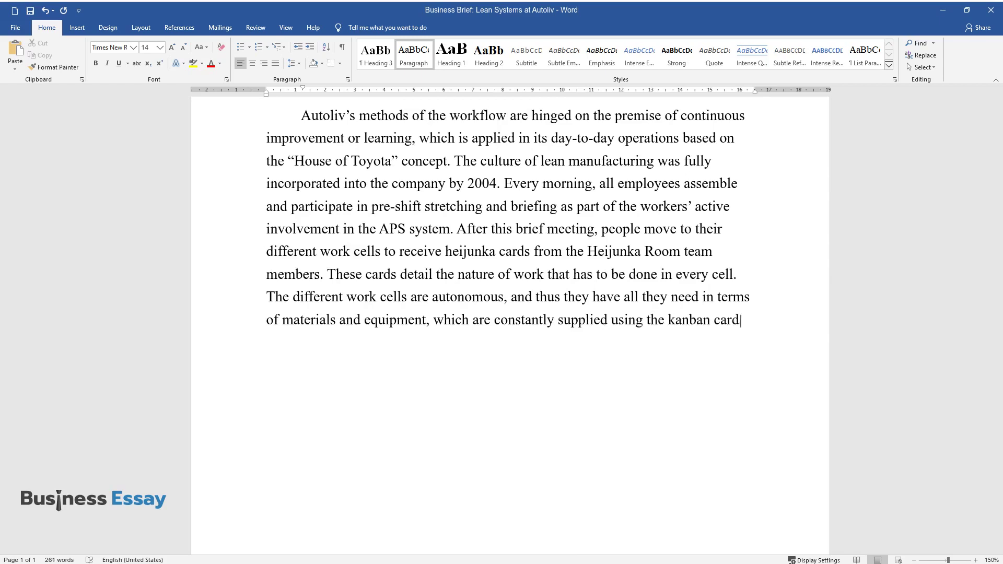
text( system. As part of its just-in-ti)
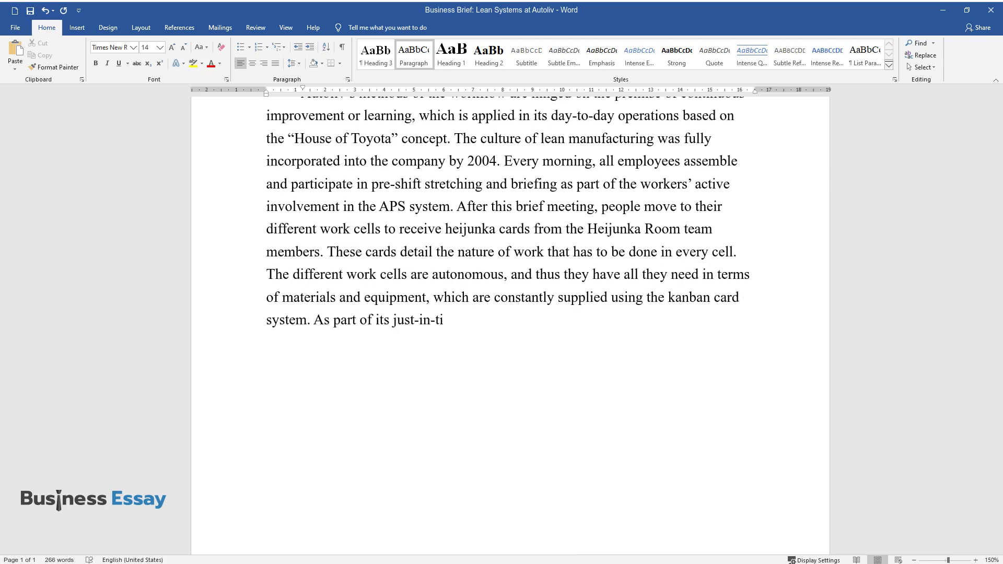
text(me (JIT) operations, after the laps)
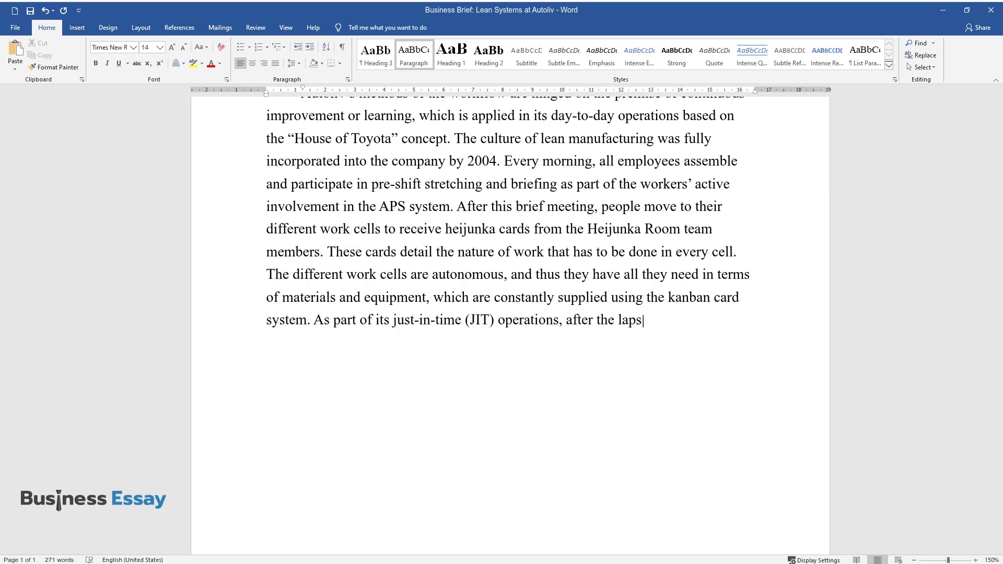
text(e of every 24 minutes, a different heijunka)
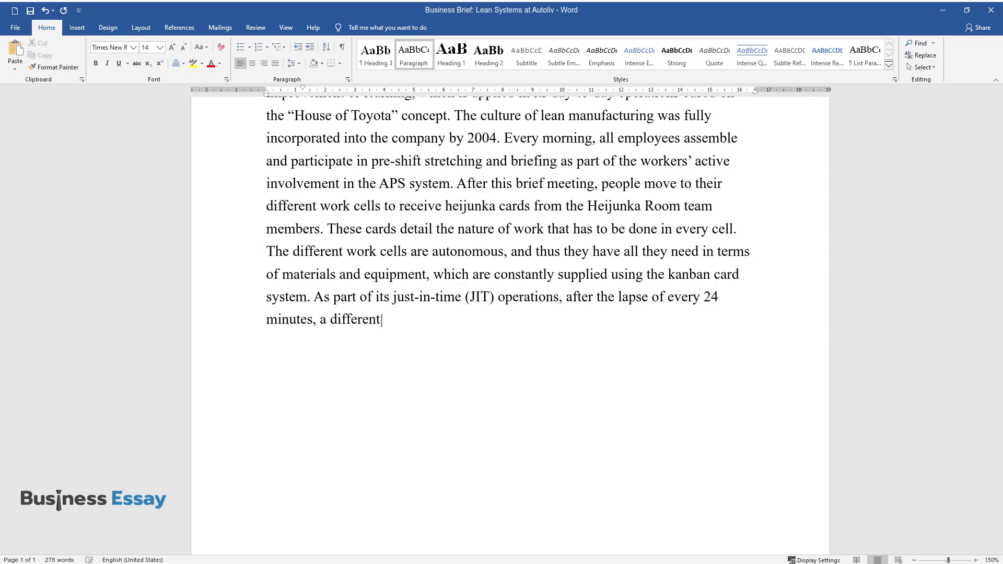
text( card arrives at the cell)
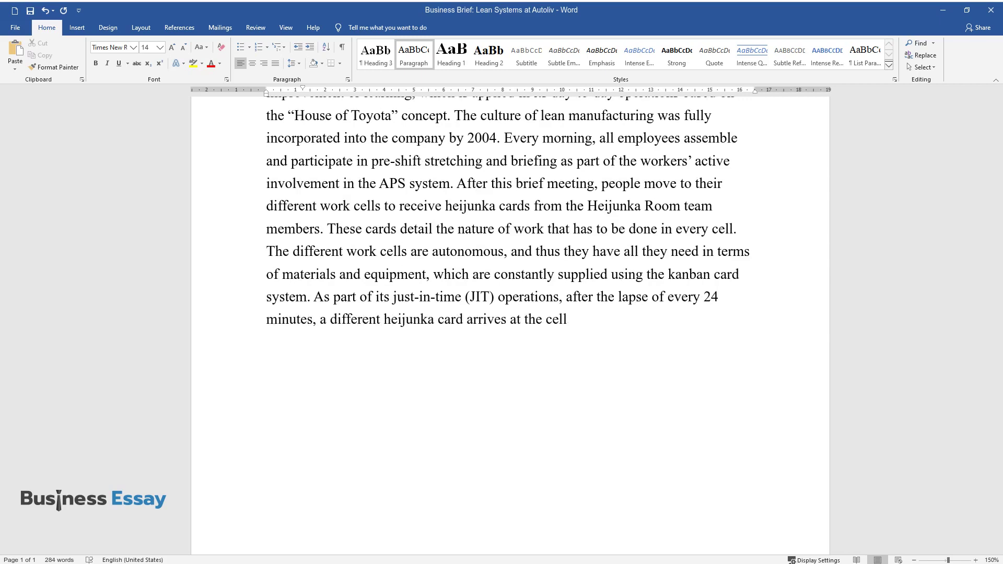
text( informing the employees on)
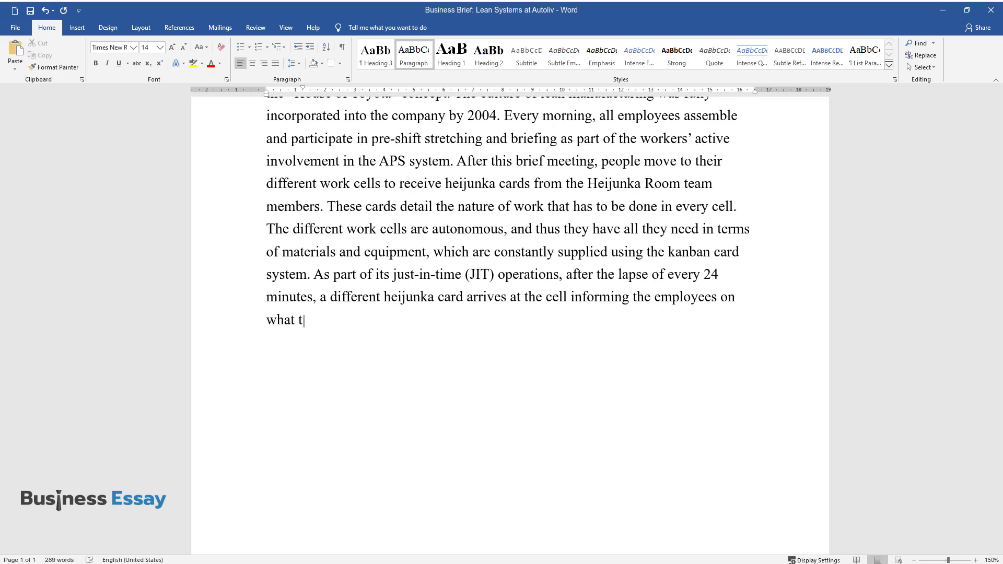
text( what to build next.Thes)
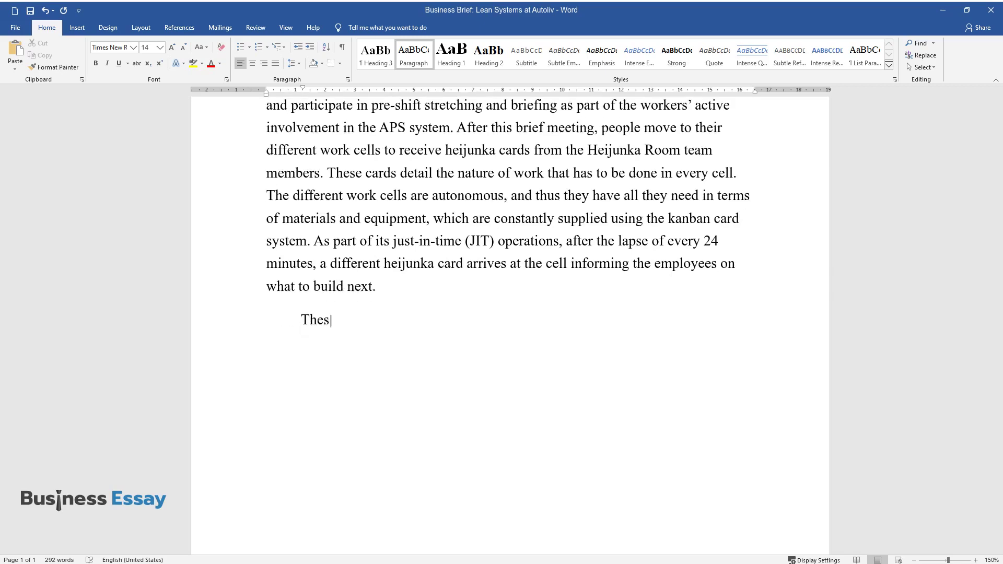
text(e methods of the workflow at Autoliv)
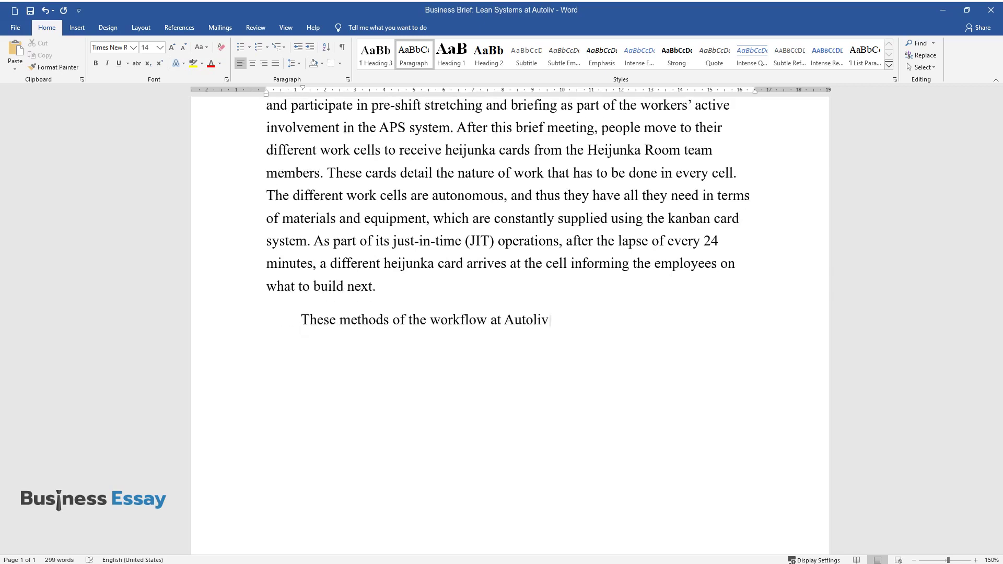
text( have been applied systematically a)
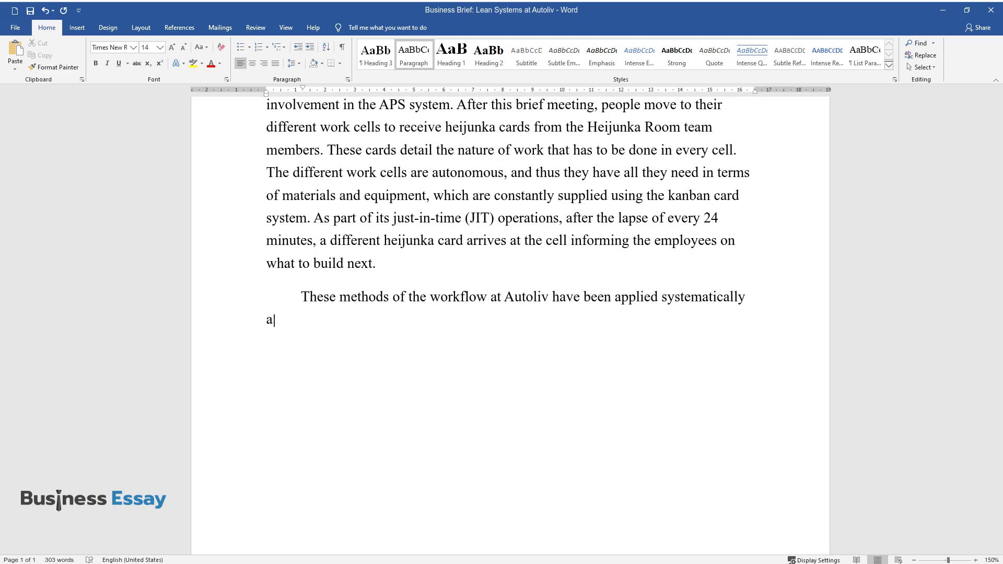
text(nd efficiently, which explains why )
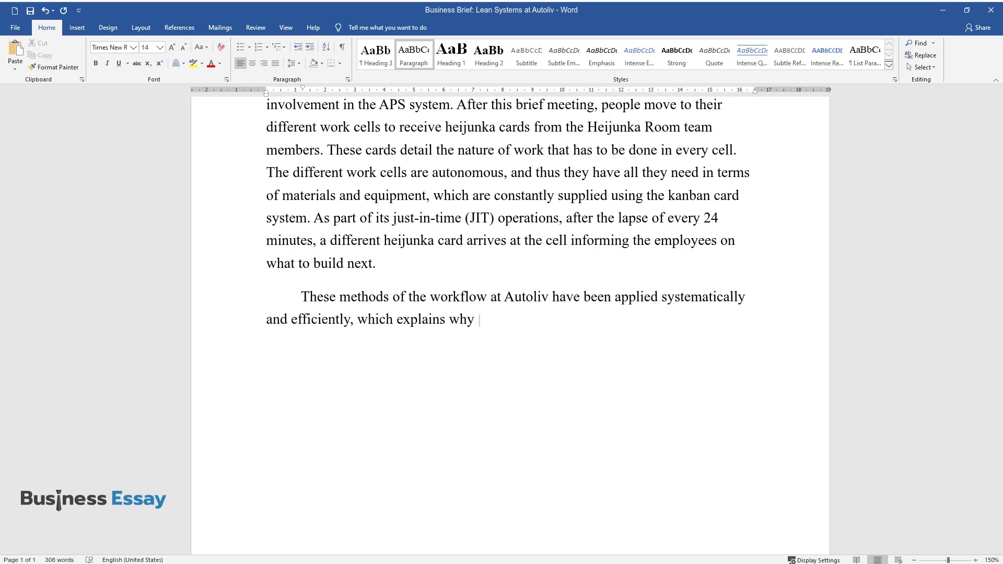
text(the company has been highly success)
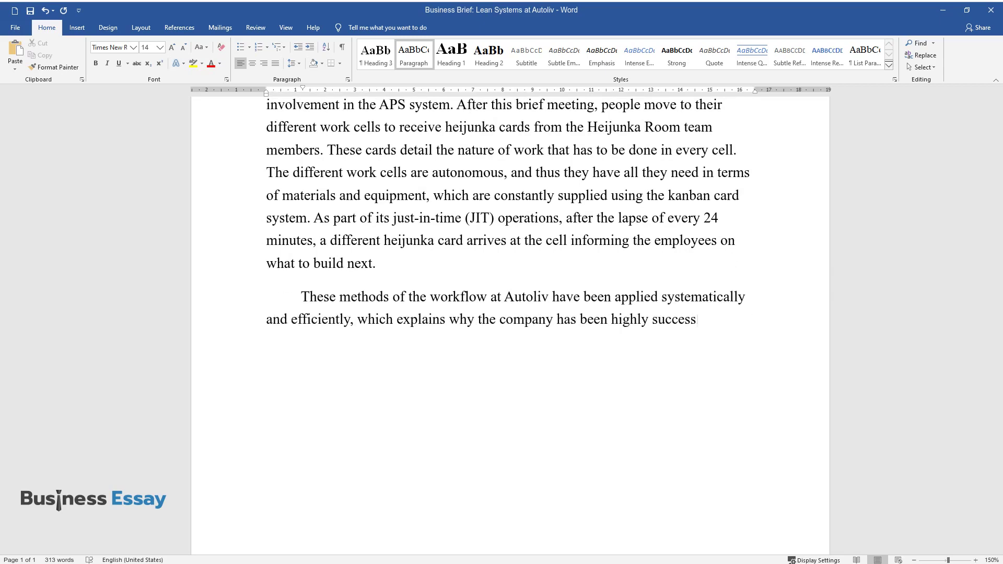
text(ful in the automotive indu)
text(stry. As )
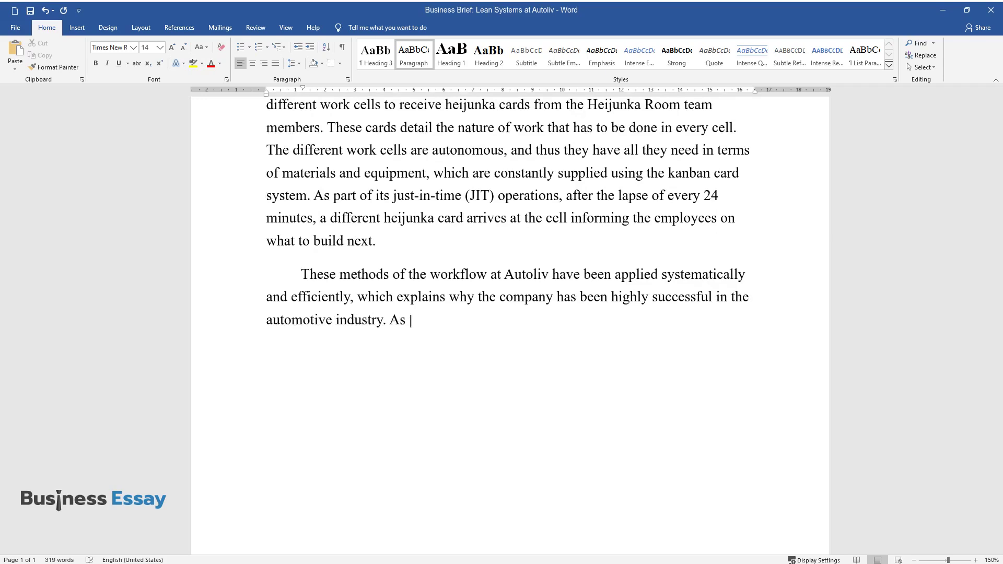
text(such, employees have adopted the cu)
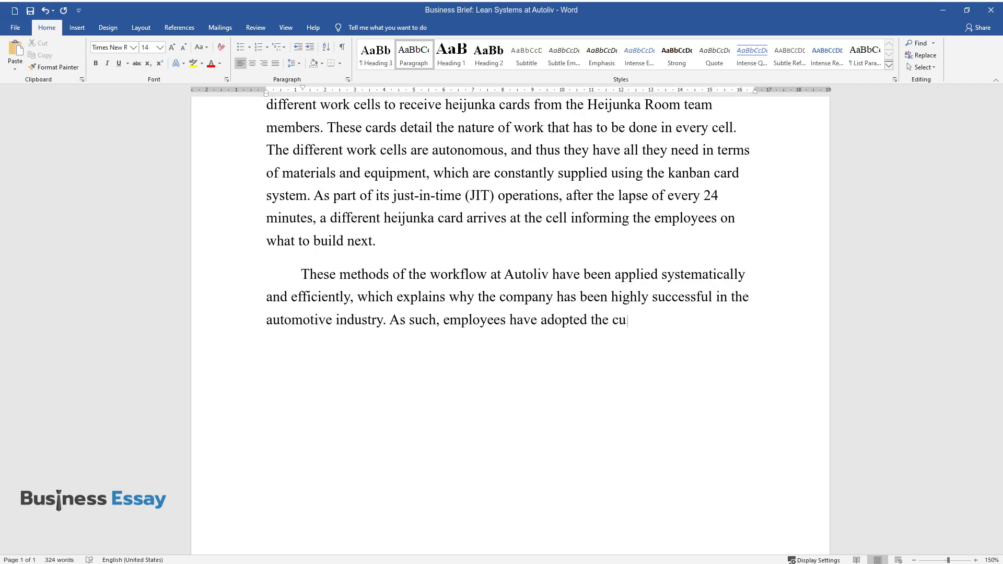
text(lture of continuous improvement, an)
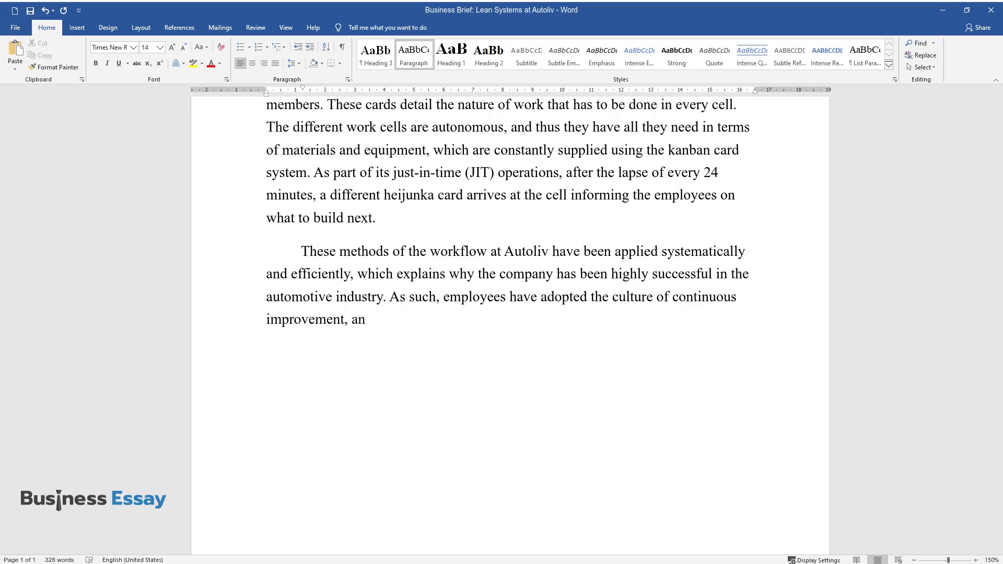
text(d thus every time an abnormal condit)
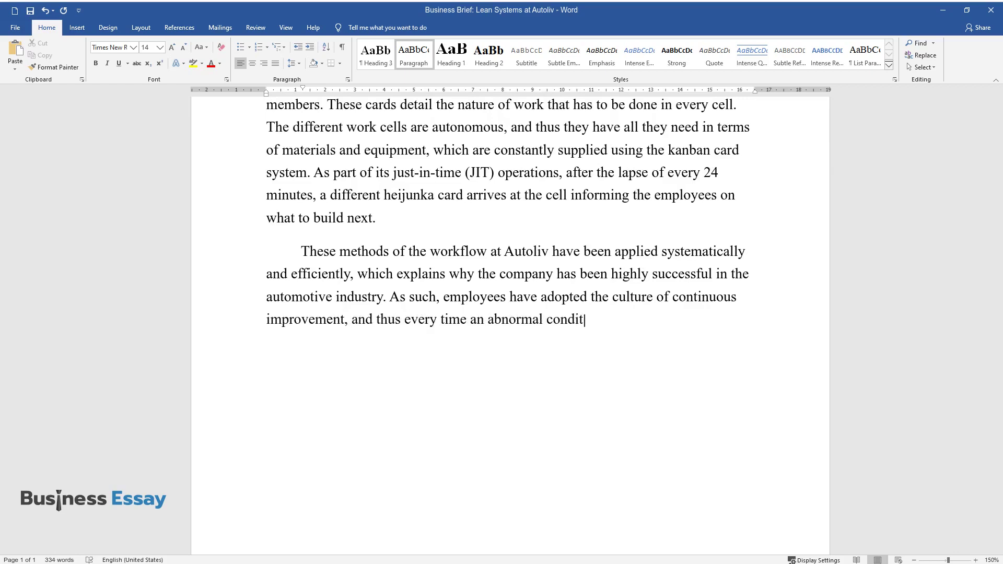
text(ion in one or more products is note)
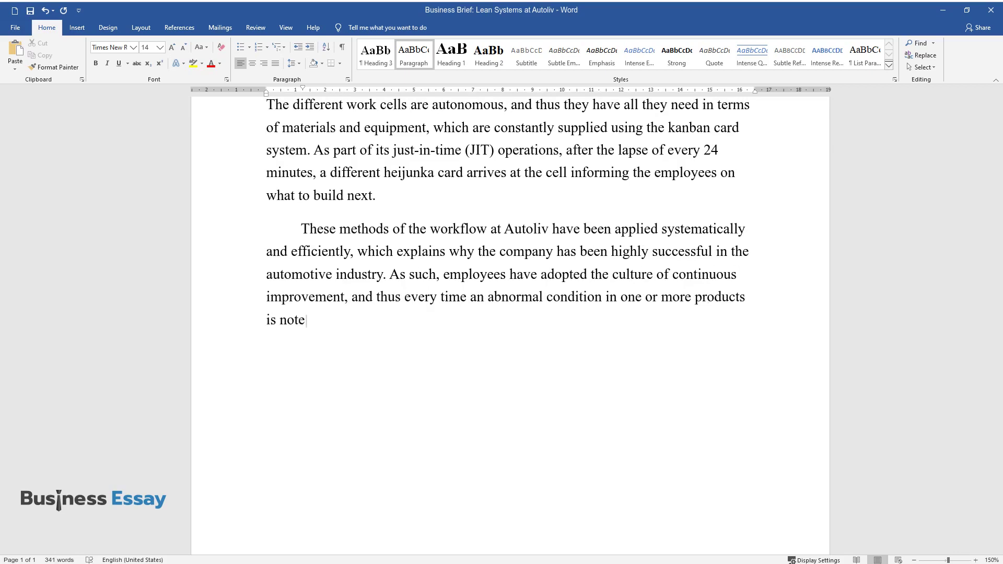
text(d, the involved employees slow dow)
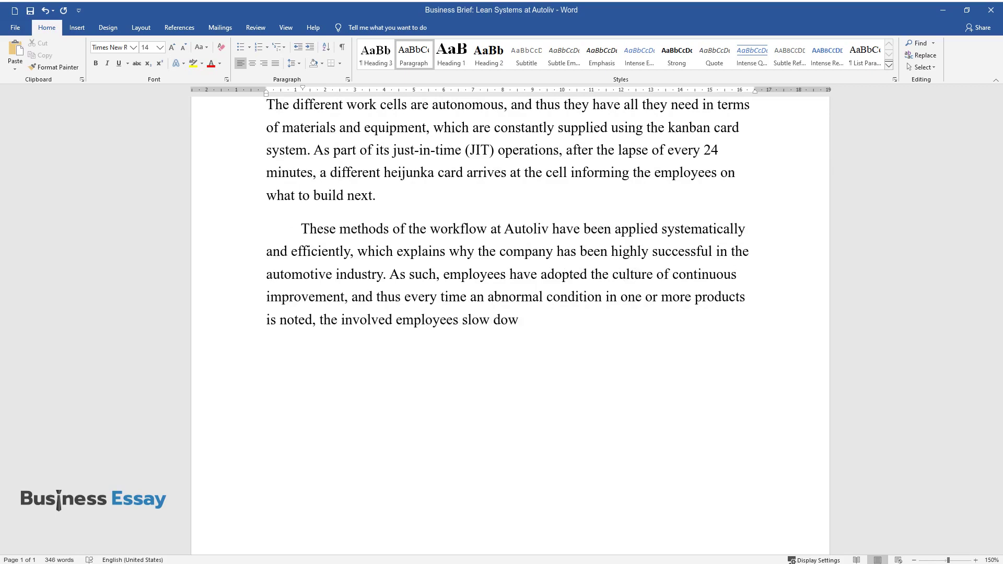
text(n their work or stop it altogether t)
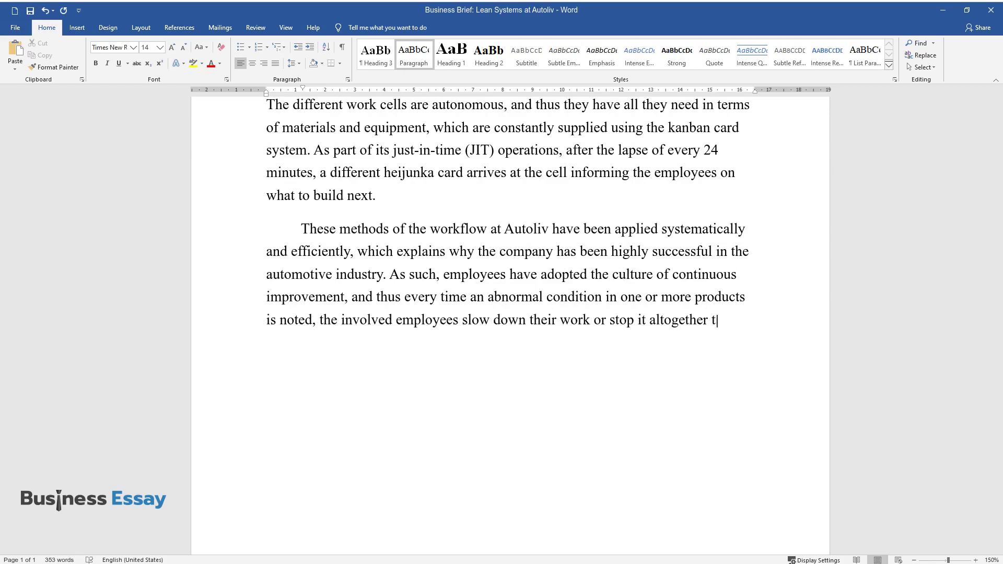
text(o address the problem. This "stop a)
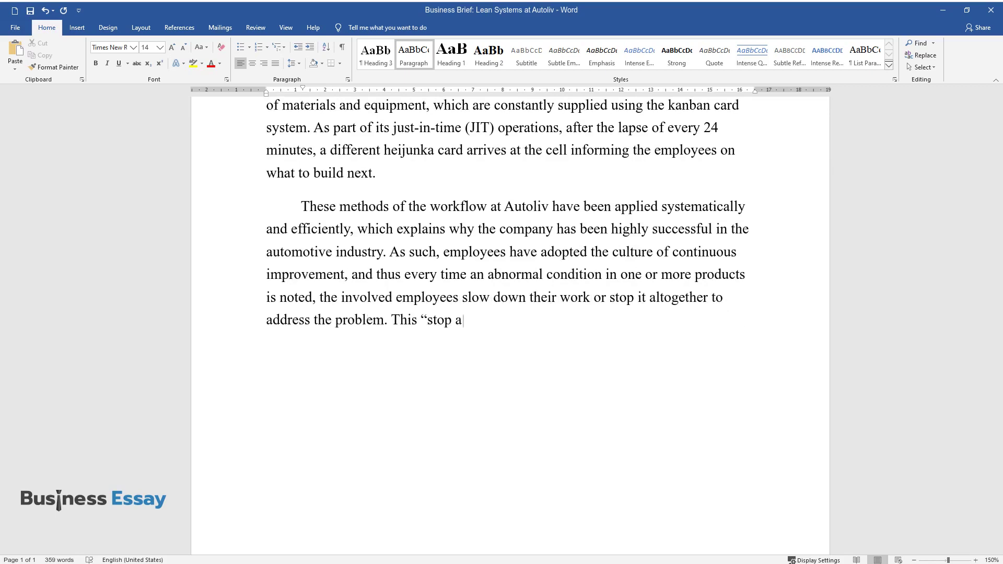
text(nd fix" approach by the company, bo)
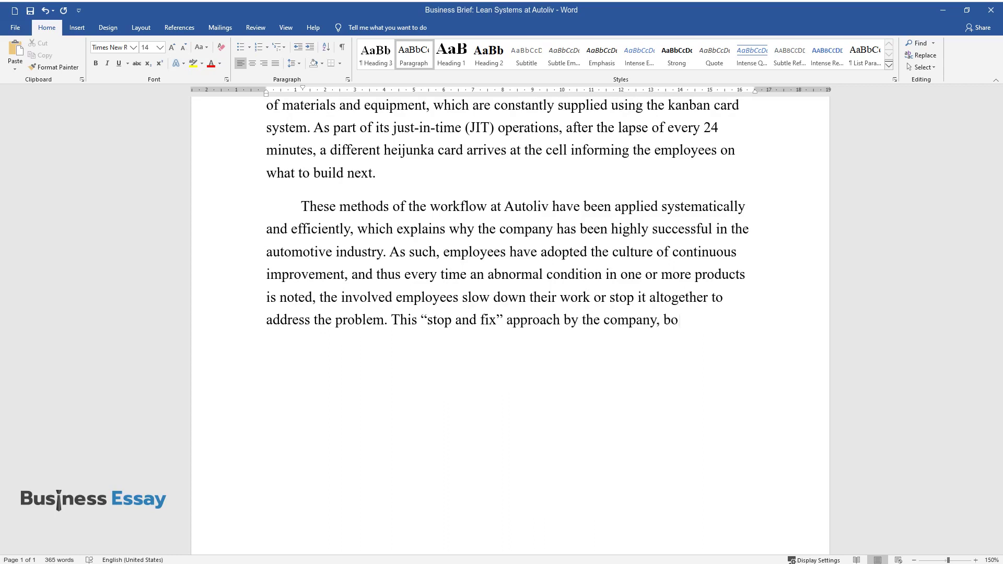
text(rrowed from Toyota's jidoka)
text( allows )
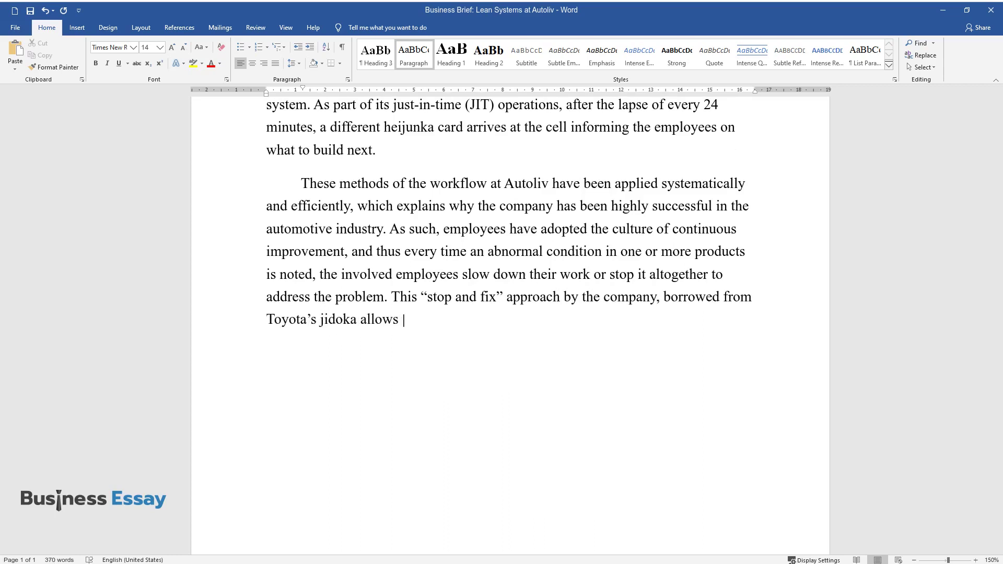
text(Autoliv to maintain its reputation )
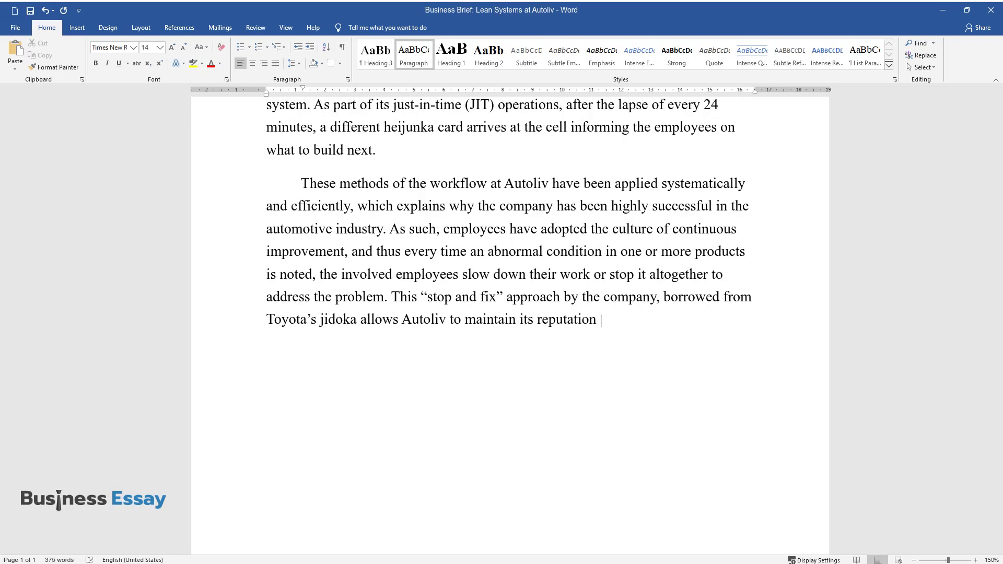
text(among clients because the end products rarely have a)
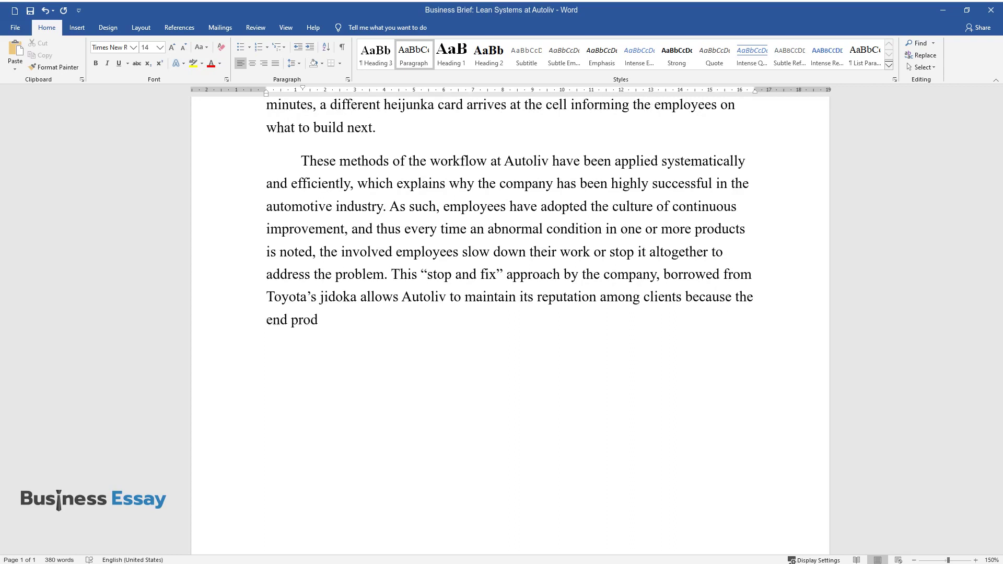
text(ny defects. The s)
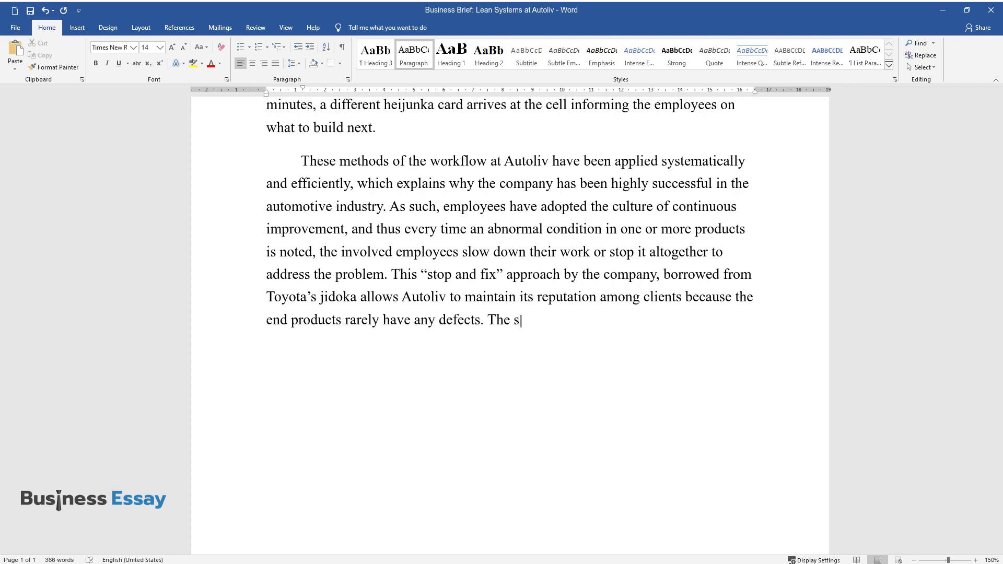
text(ame concept is applied when a machin)
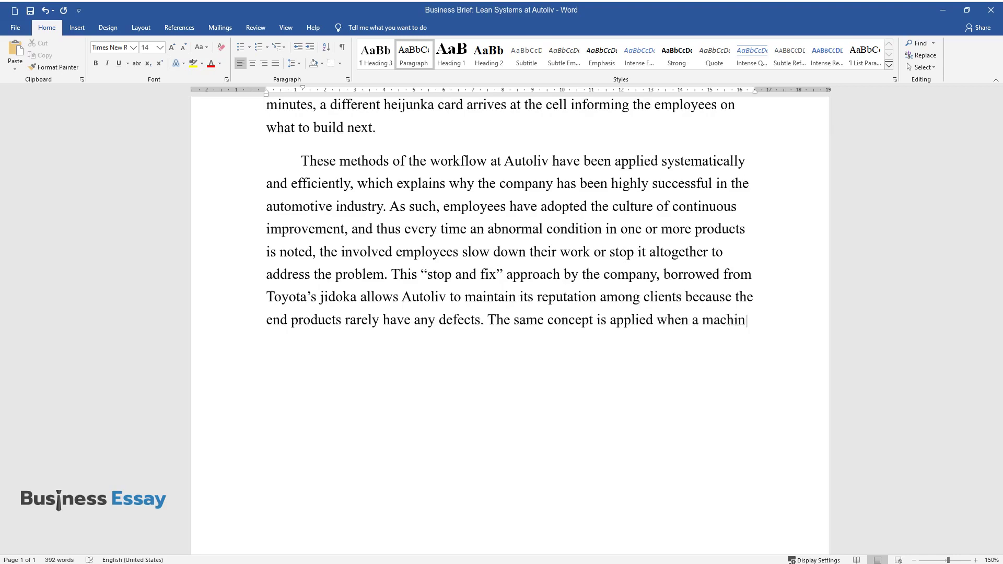
text(e fails to work properly or there i)
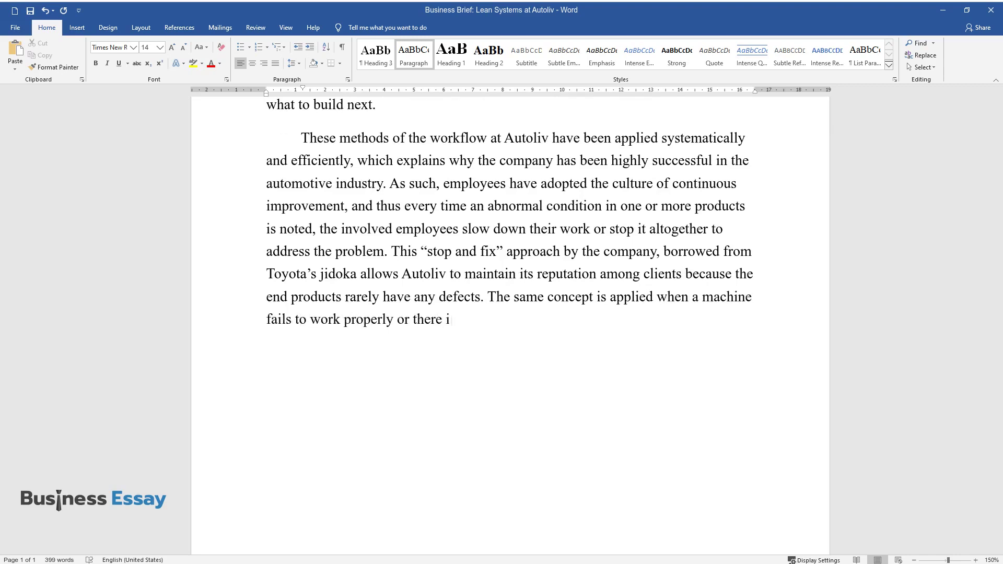
text(s a deviation from the laid down pro)
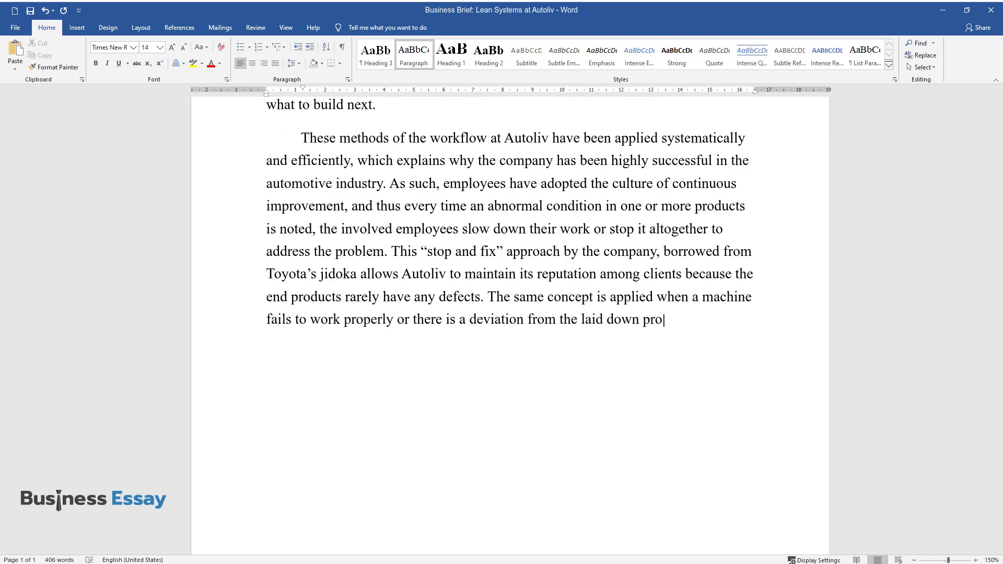
text(cedures of operation. As such, this)
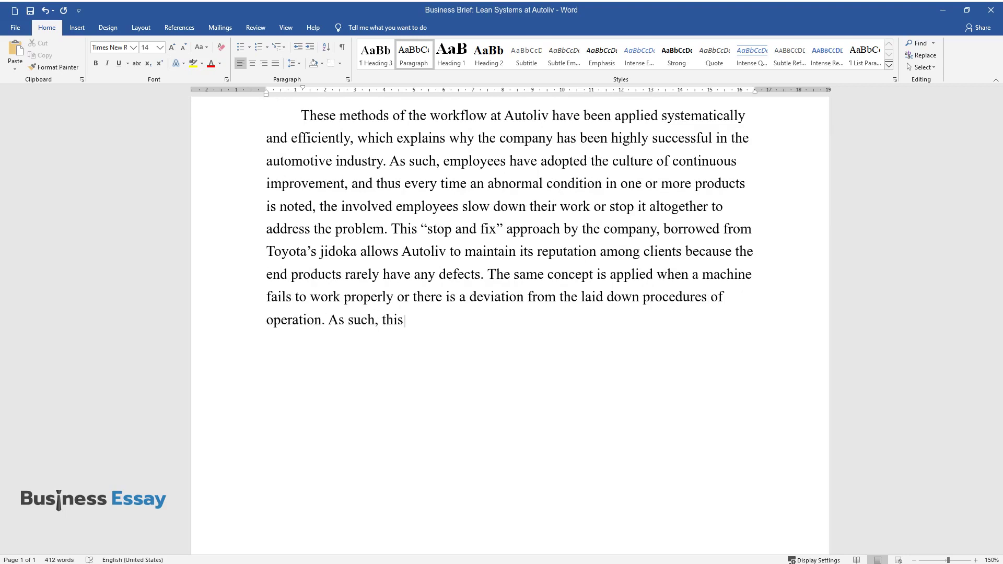
text( system prevents the company from i)
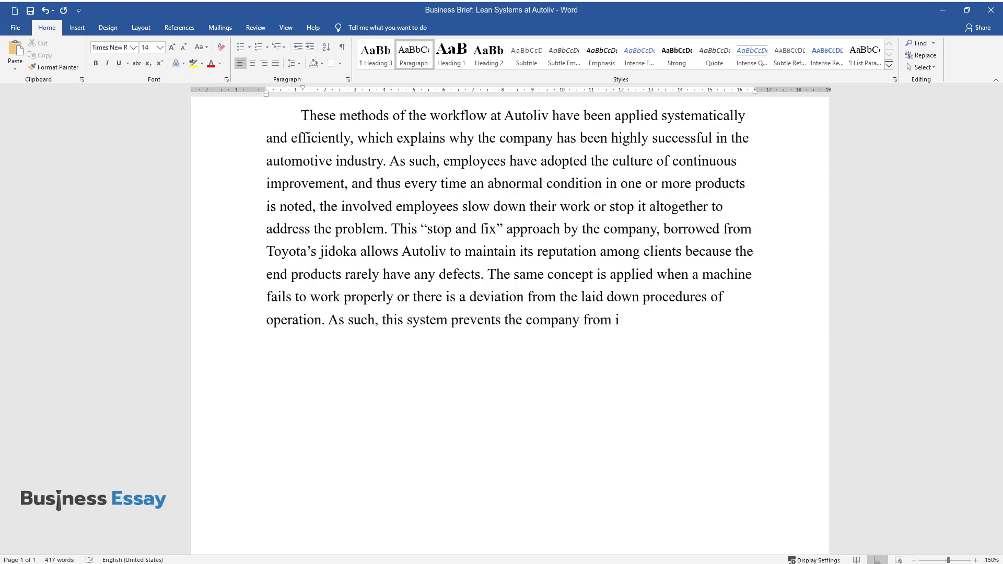
text(ncurring extra costs associated wit)
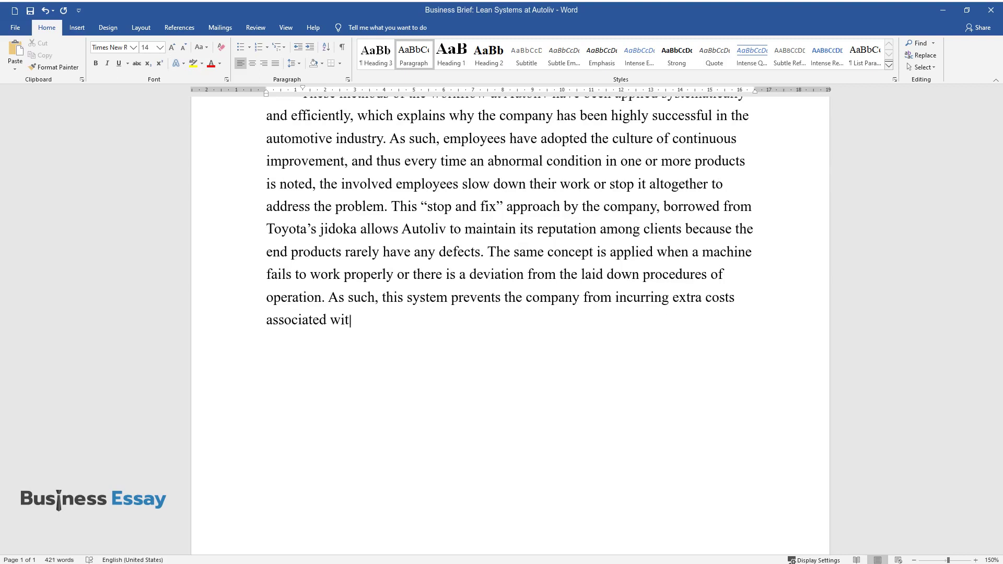
text(h recalled products on top of winni)
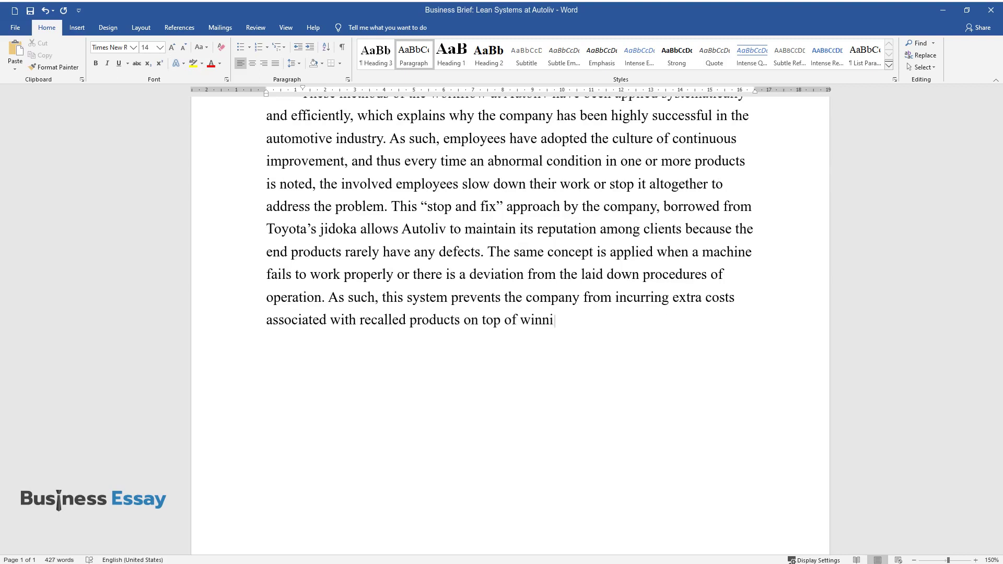
text(ng the customers' trust and confidence.)
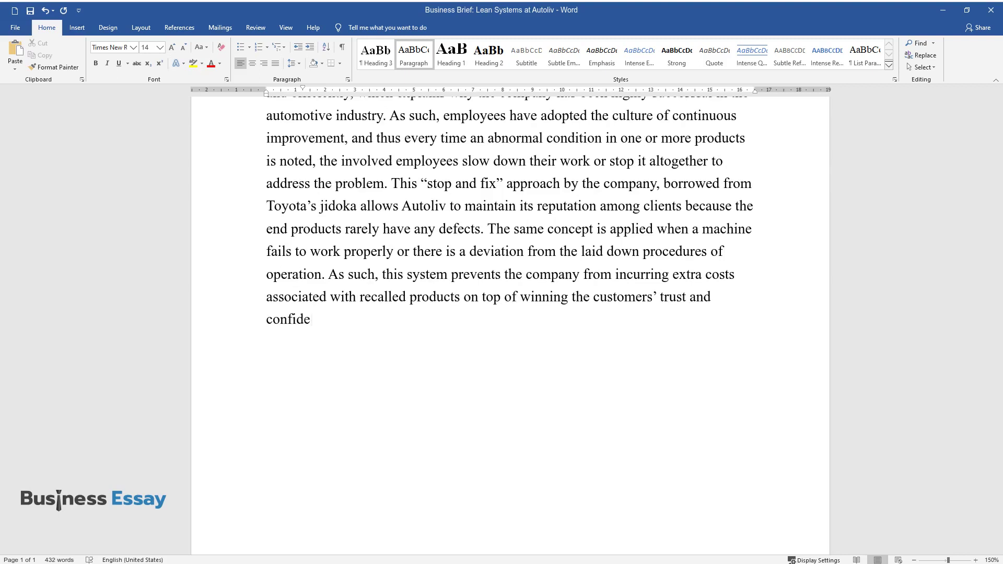
text(The company als)
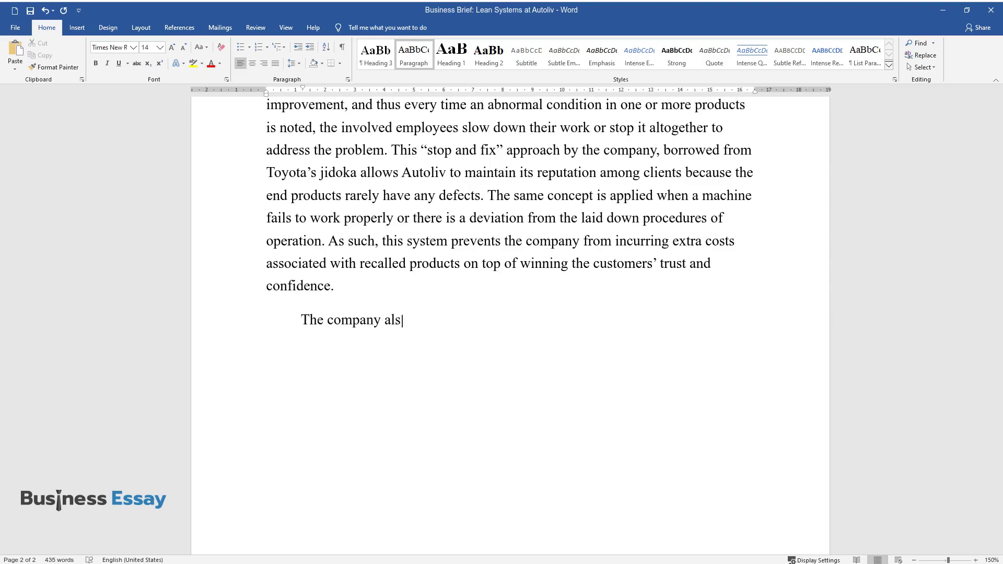
text(o has an elaborate way of ensuring )
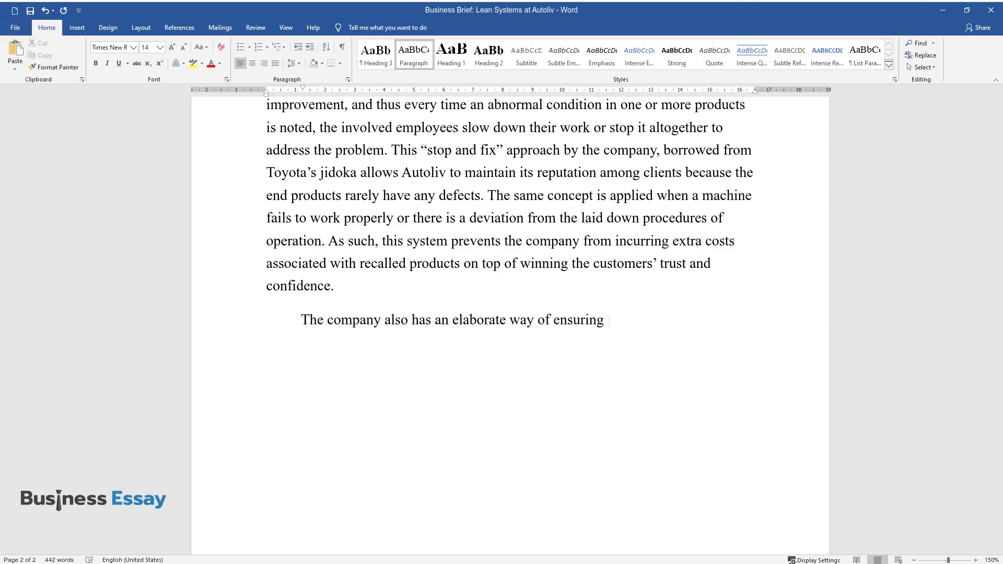
text(that workers are focused on their )
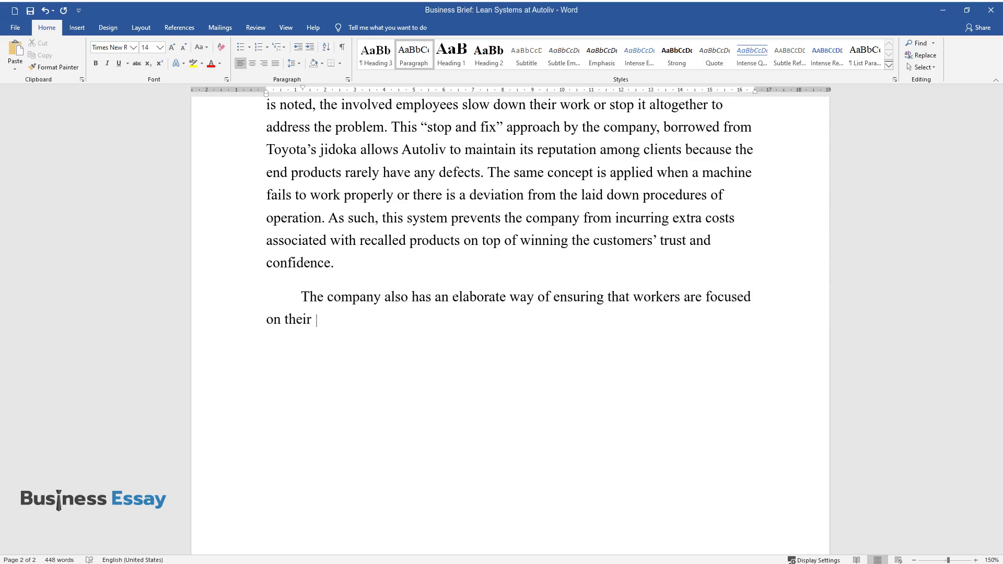
text(activities every day. A blue "communication wall" is)
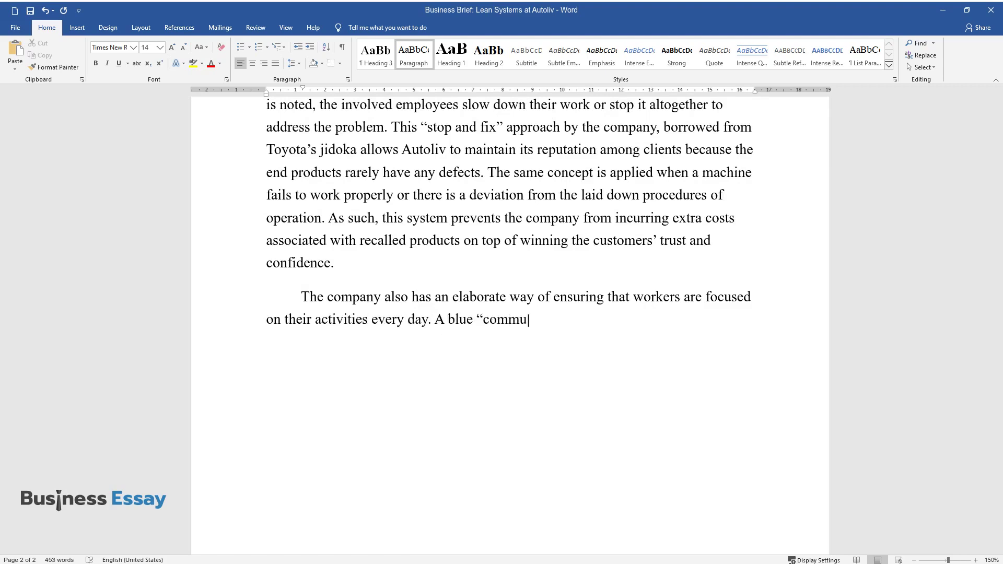
text( placed strategic)
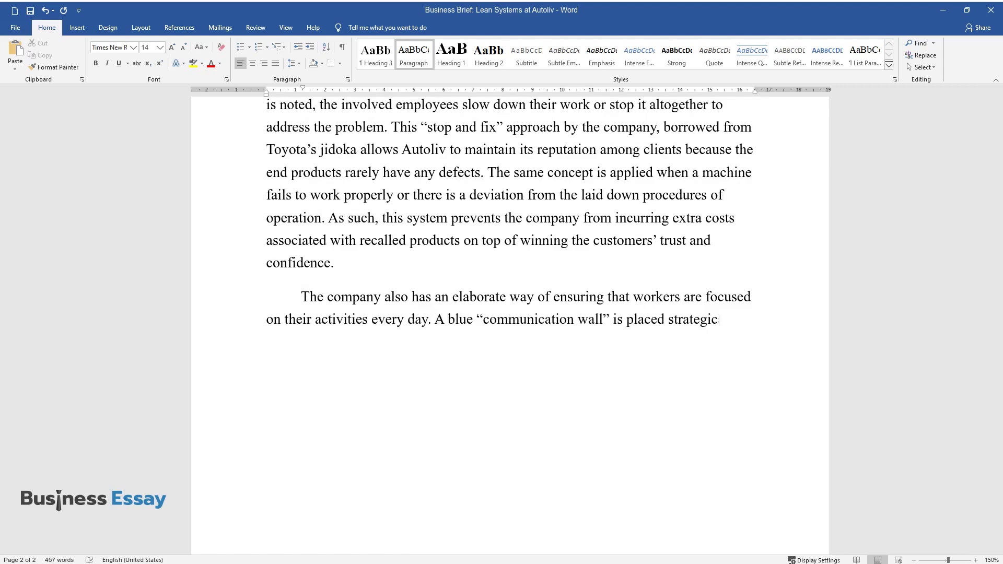
text(ally to be visible to all employees as they head to their various wor)
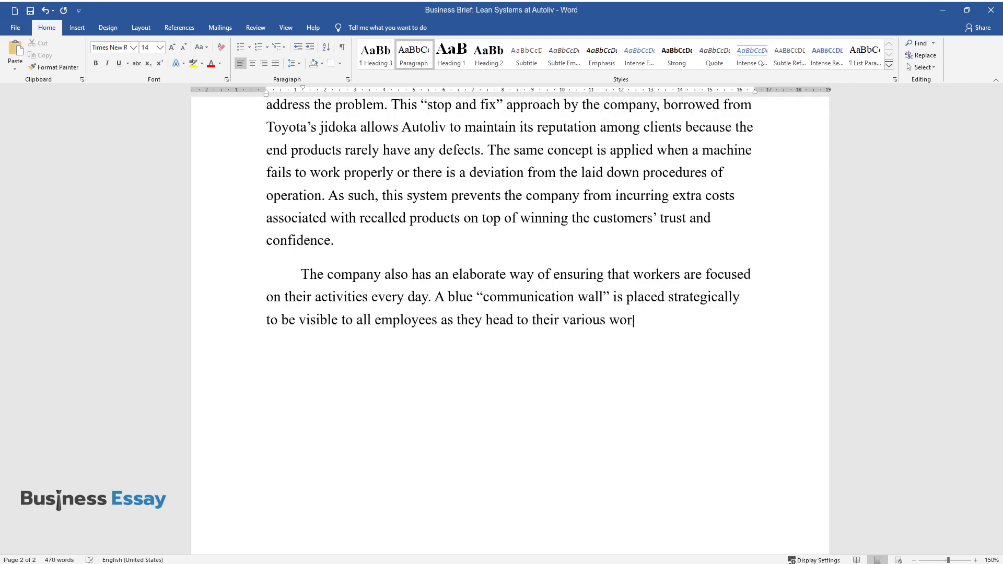
Continue the communication-wall paragraph about reading the company's objectives on customer satisfaction and safety.
text(whereby they can)
text( read the )
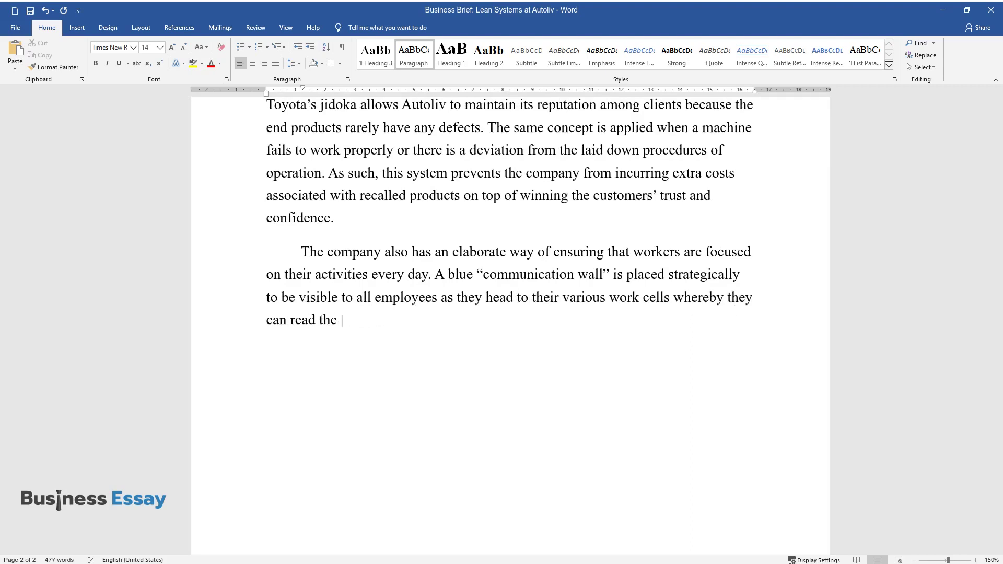
text(company's objectives concerning cus)
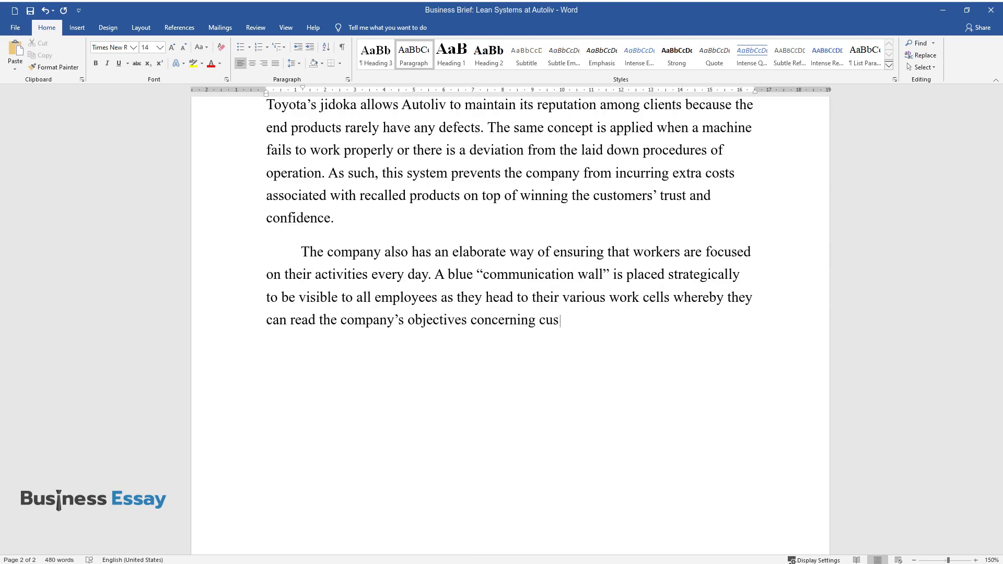
text(tomer satisfaction, safety policie)
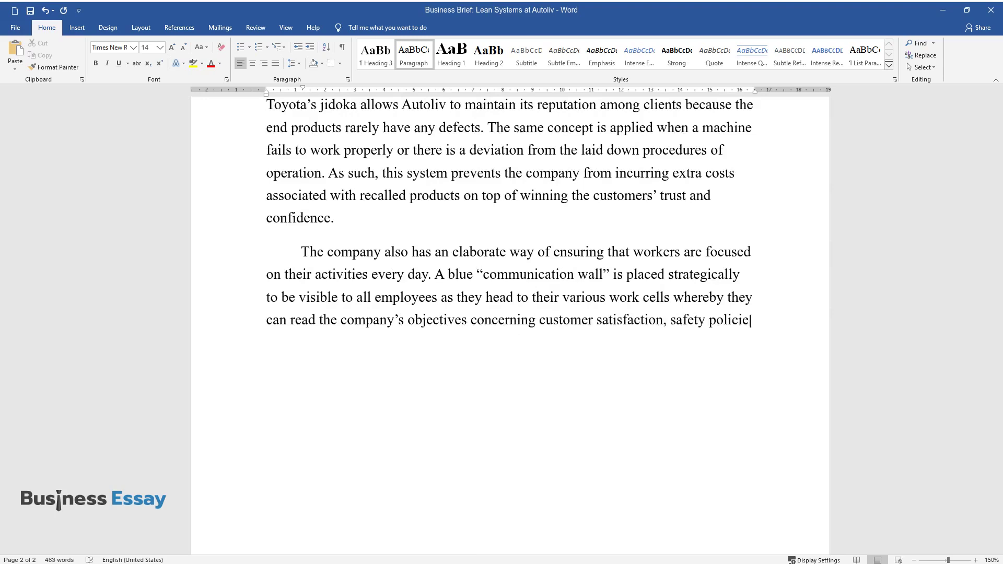
text(s, quality, and financial performan)
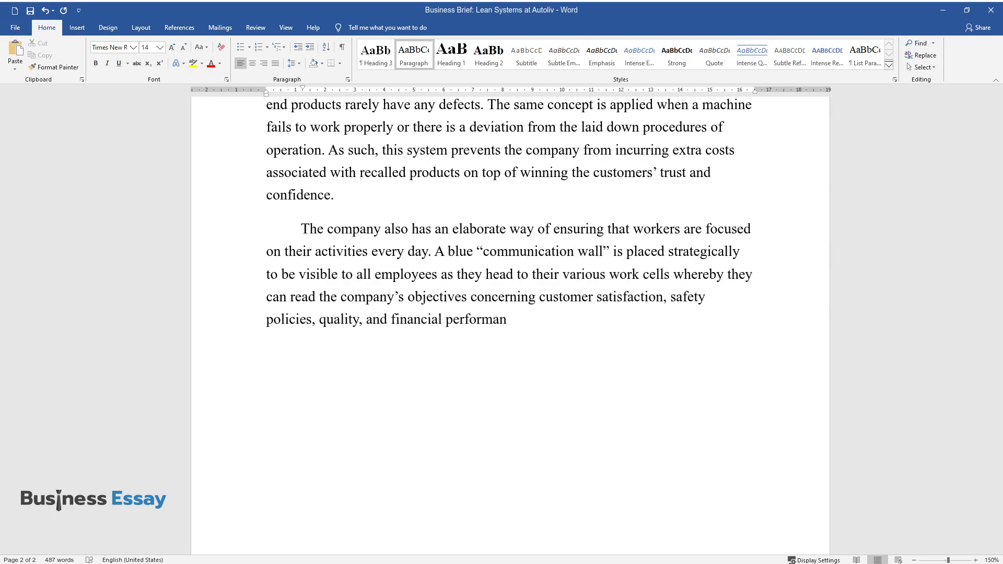
text(ce. This, together with an overhea)
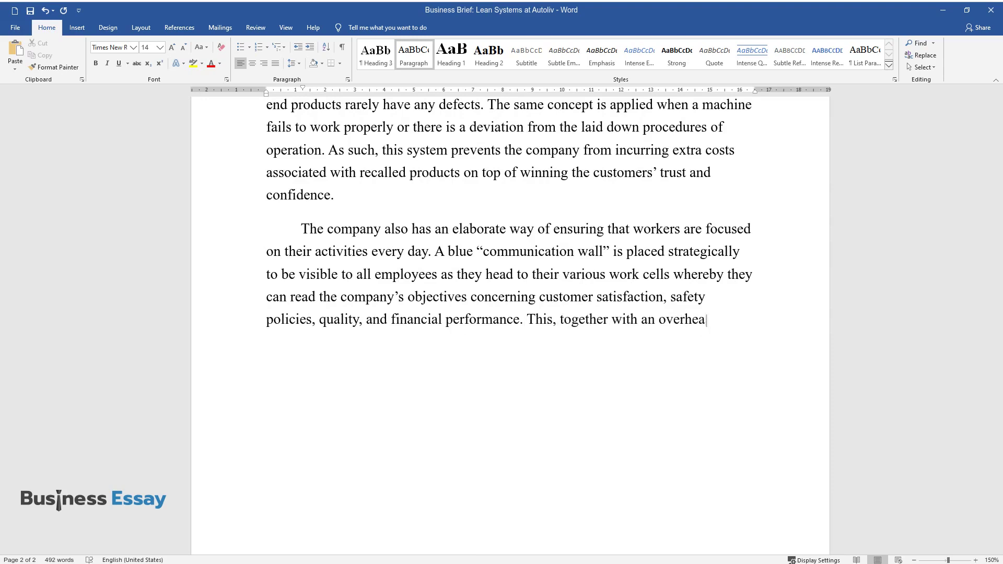
text(d banner in each cell displaying mo)
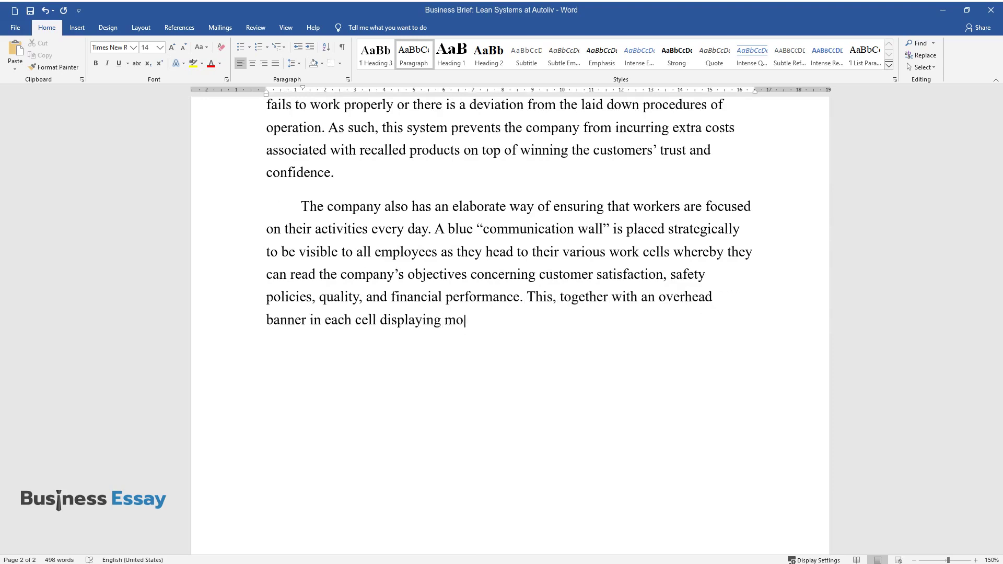
text(nthly performance in various areas)
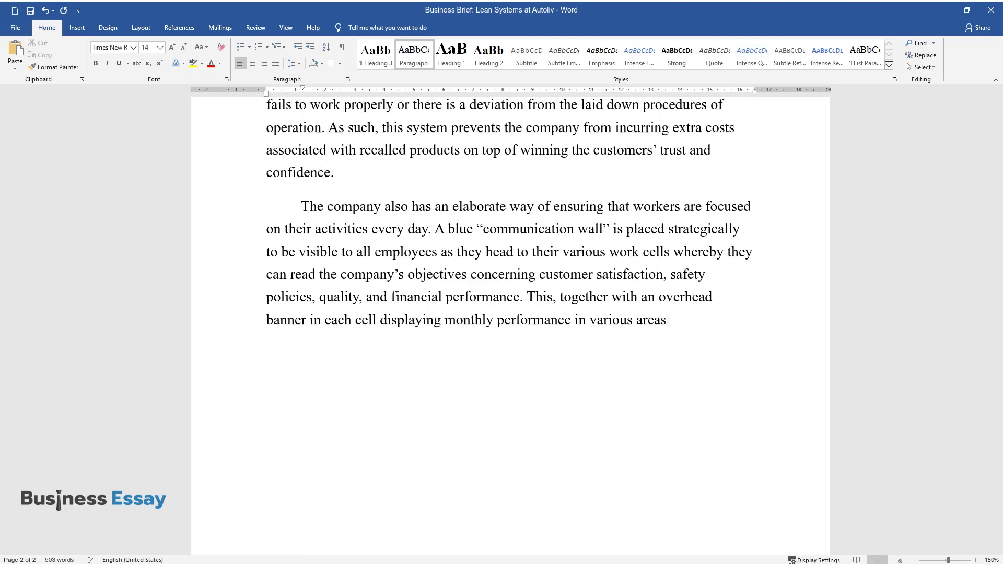
text( for the respective cells, allows employees to remain focuse)
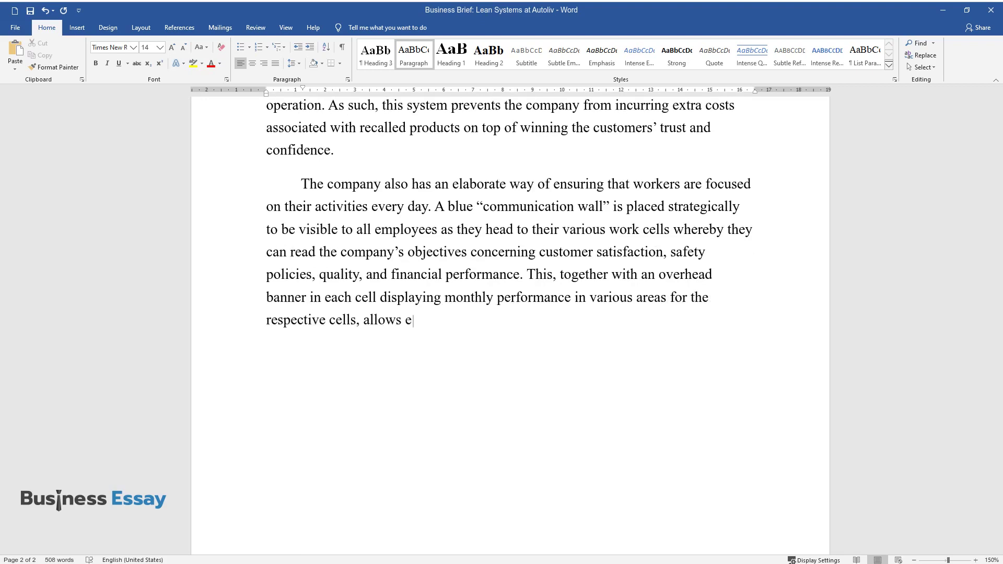
text(d on achieving their daily, weekly,)
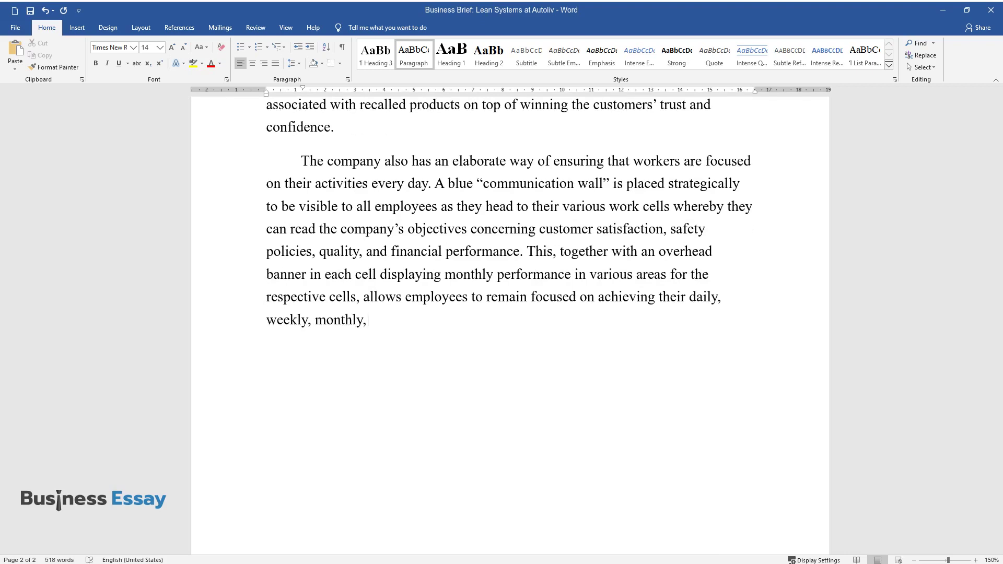
text( monthly, quarterly, and yearly goals. Anot)
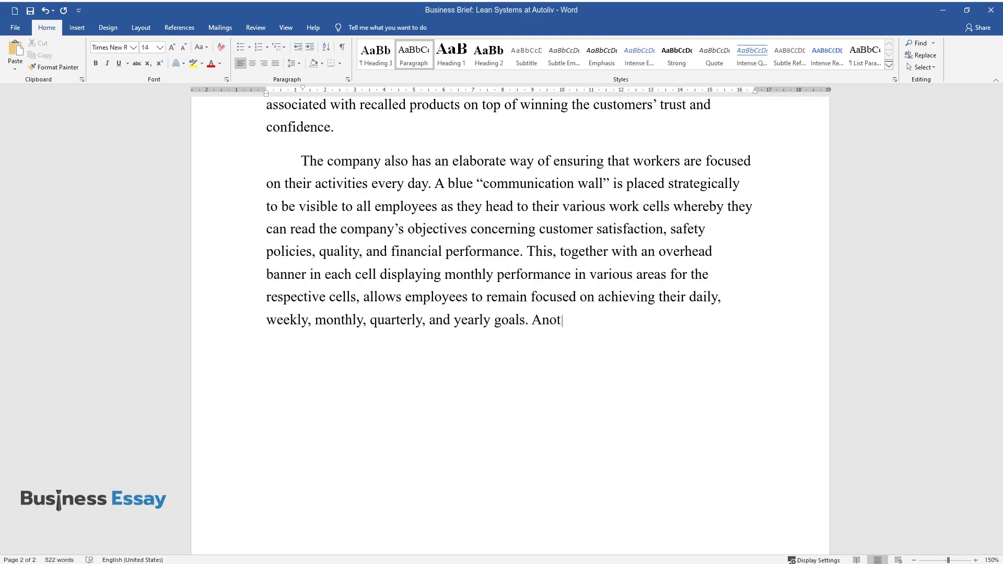
text(her robust application of continuous improve)
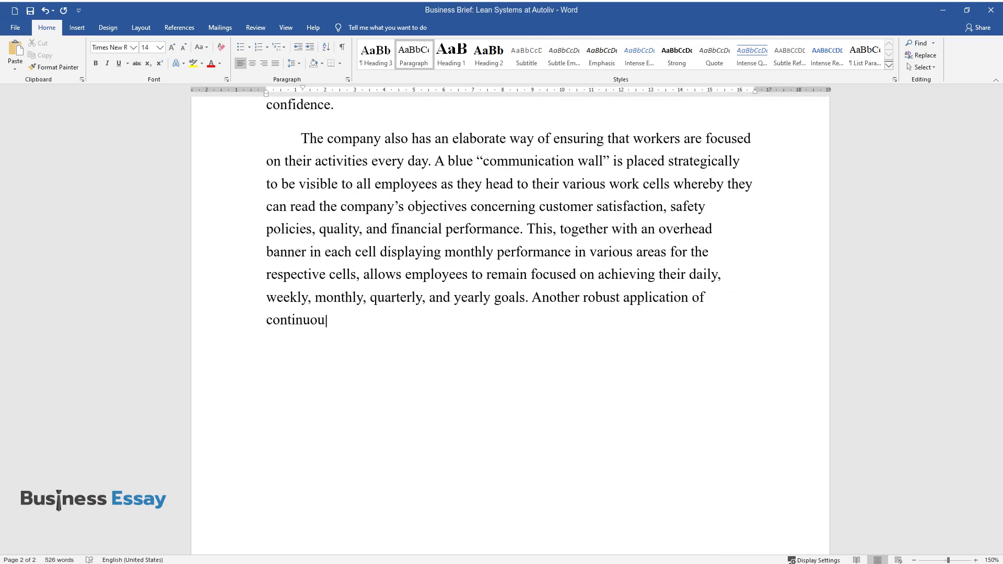
text(ment at the company is th)
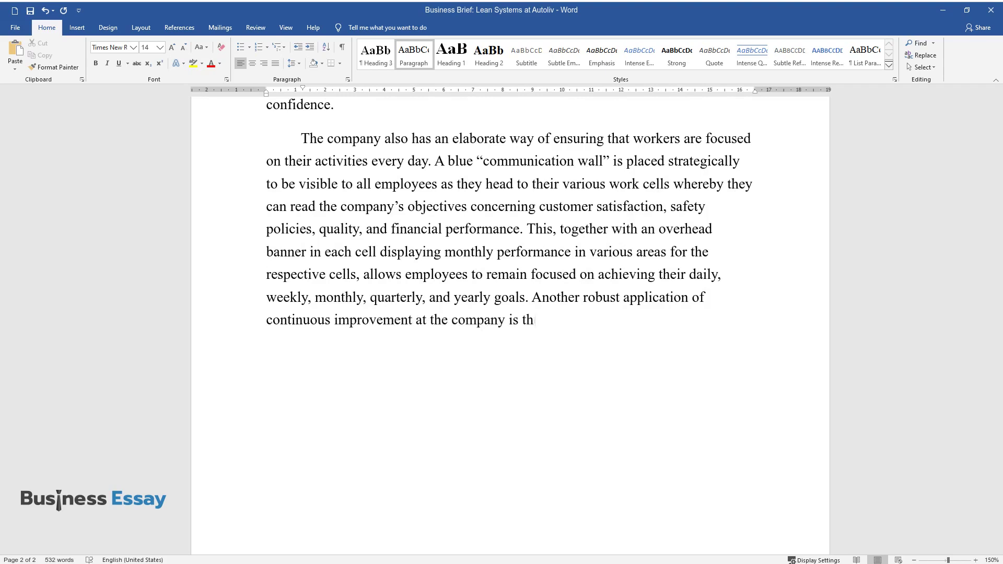
text(e presence of a visual communicatio)
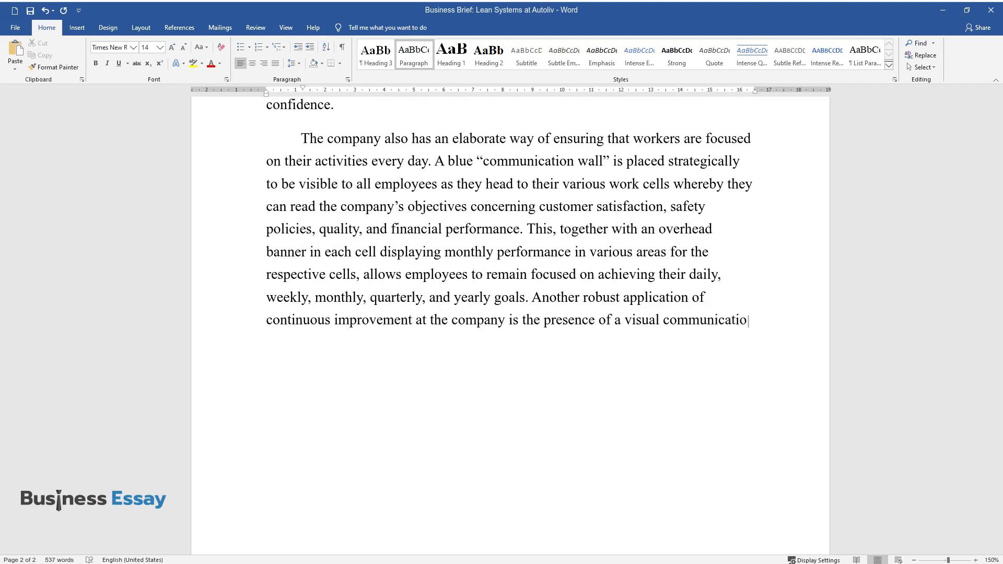
text(n method whereby a rail is used to)
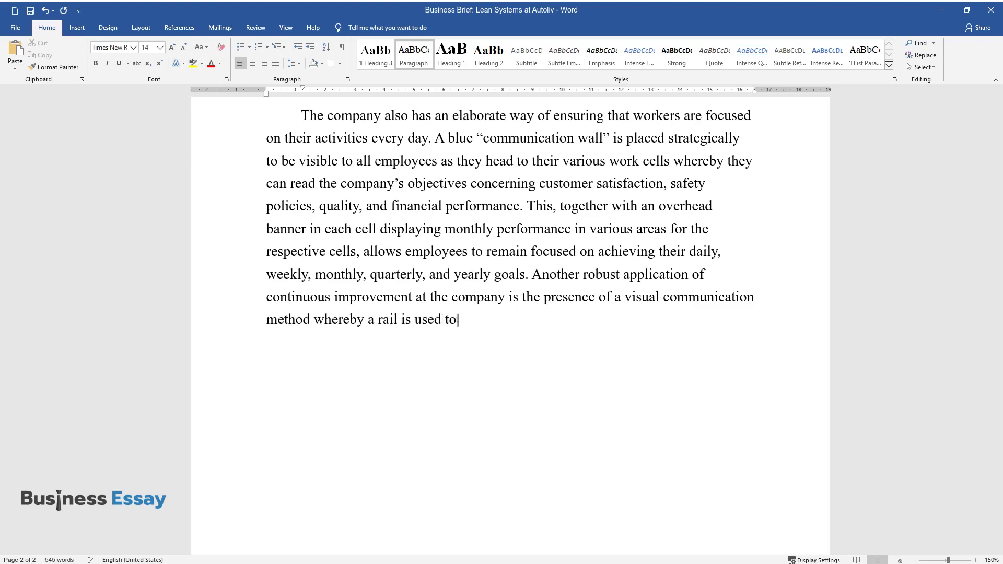
text( manage the heijunka cards. The rai)
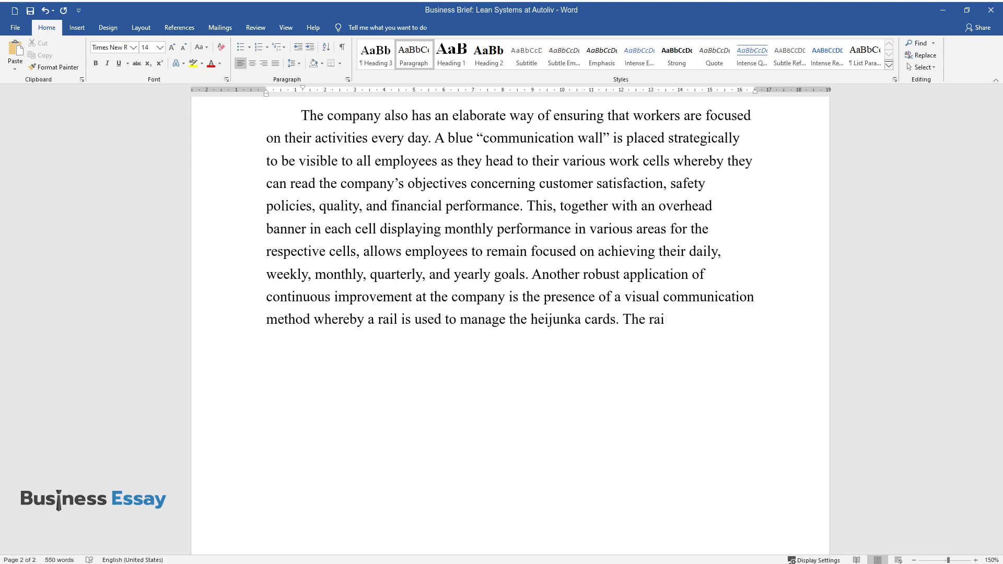
text(l is color-coded and thus )
text(every t)
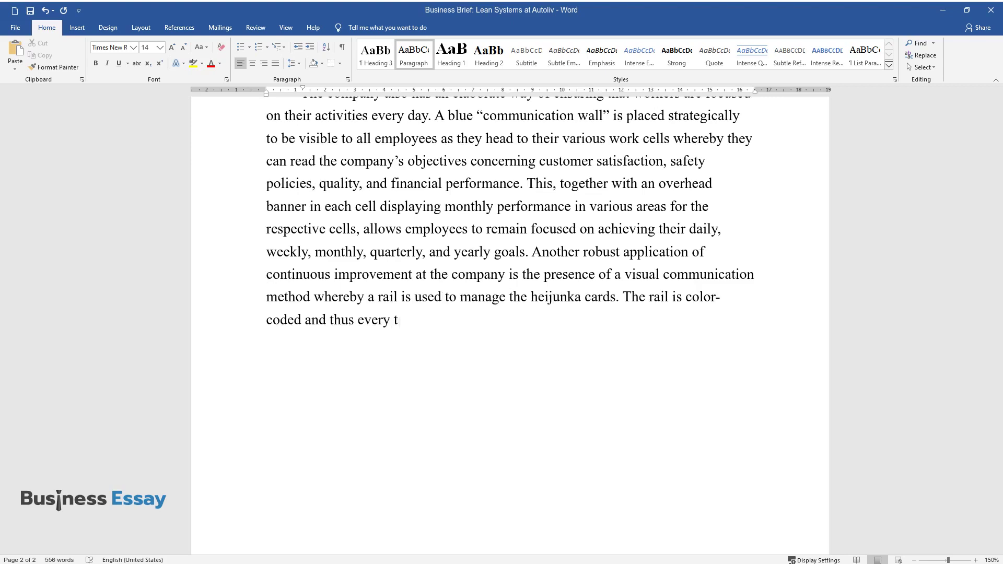
text(ime a card is delivered, it goes do)
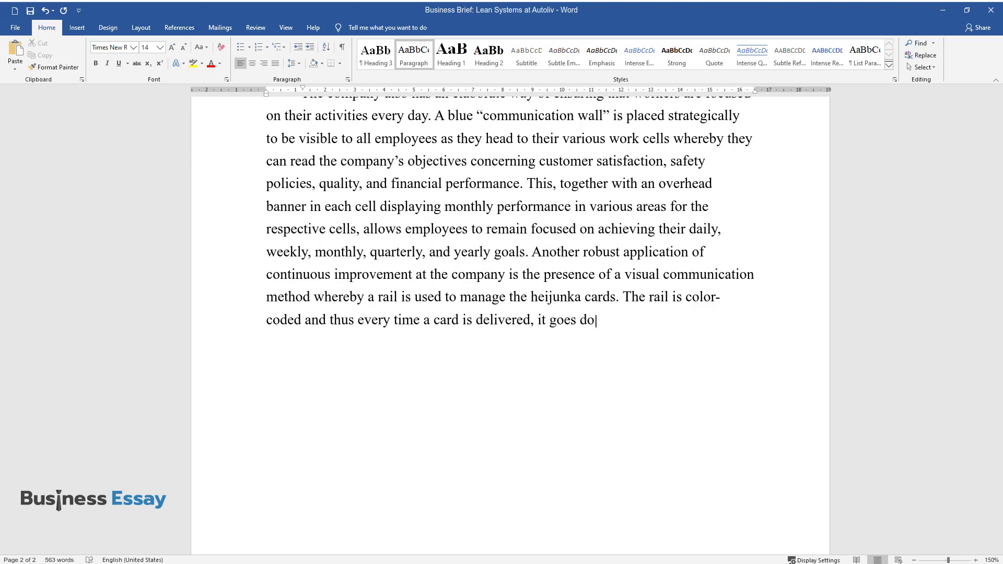
text(wn to the team, and depending on wh)
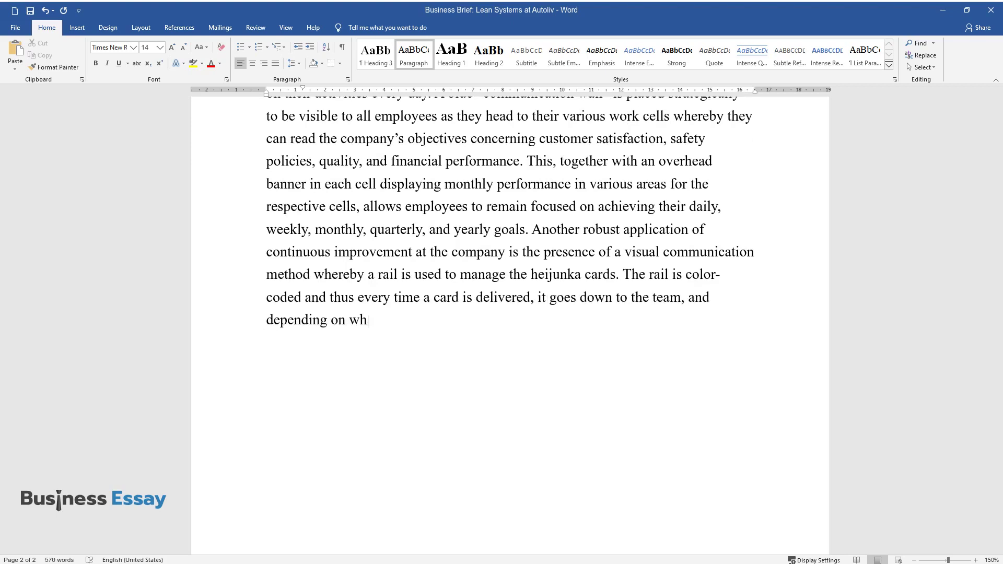
text(ere it settles, workers understand)
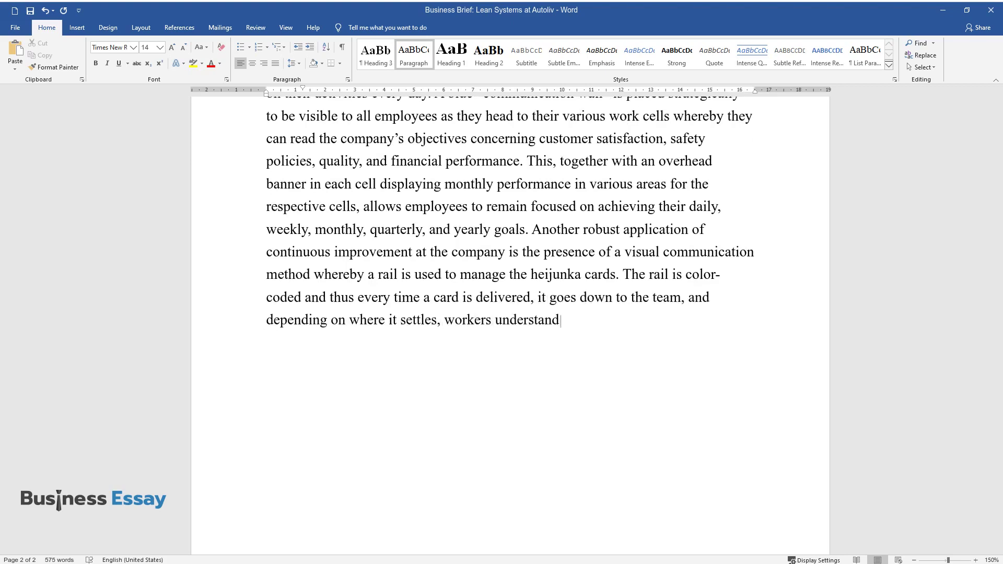
text( whether extra time within the day )
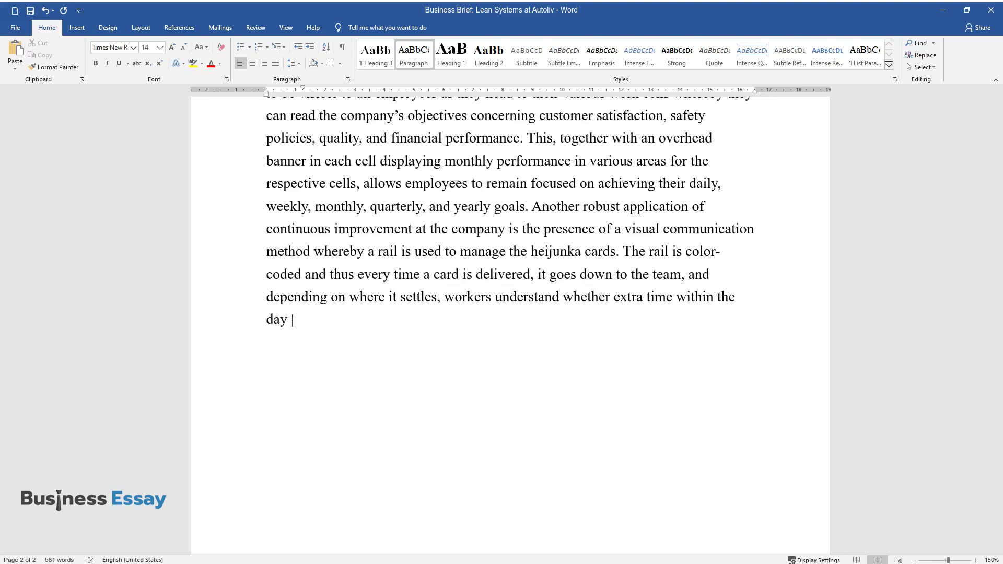
text(or week is needed to complete the p)
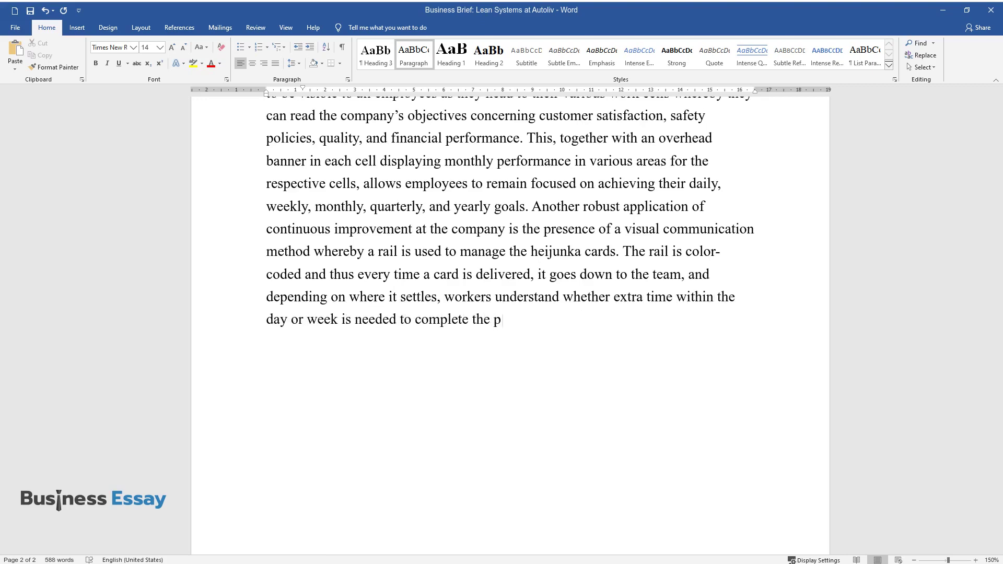
text(ending tasks.)
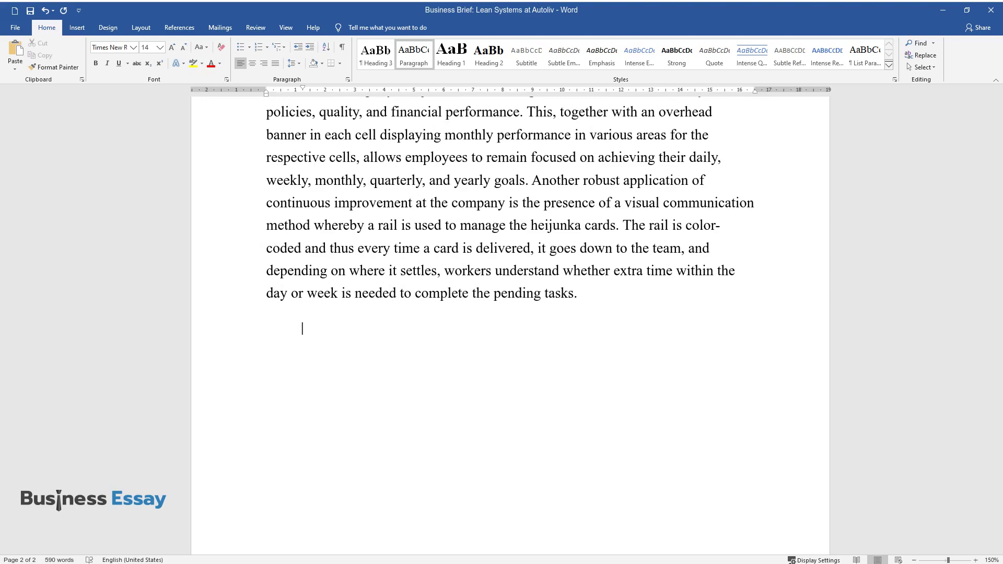
text(Therefore, if a certain cell is)
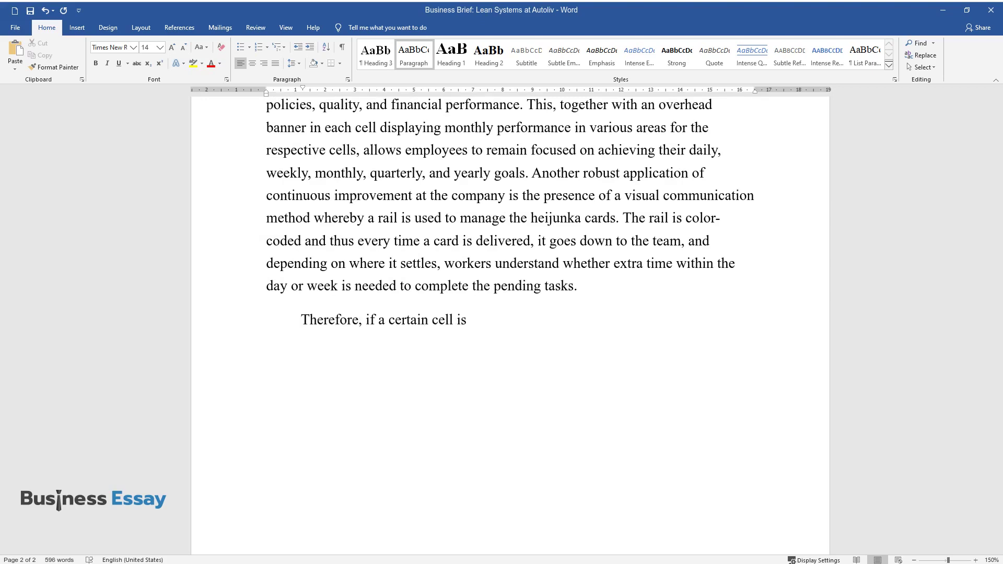
text( not performing according to the set s)
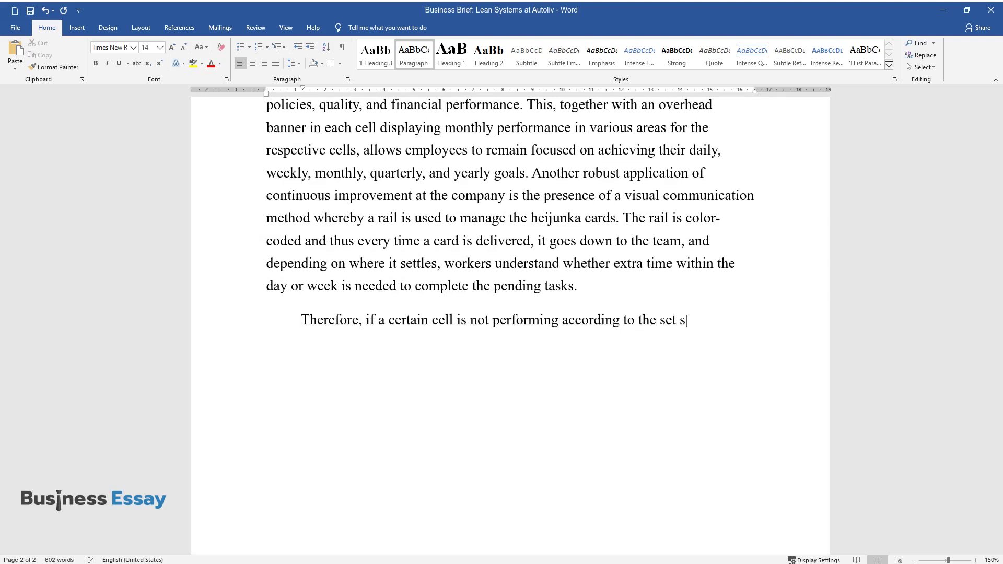
text(chedules, the cards pile up, and give)
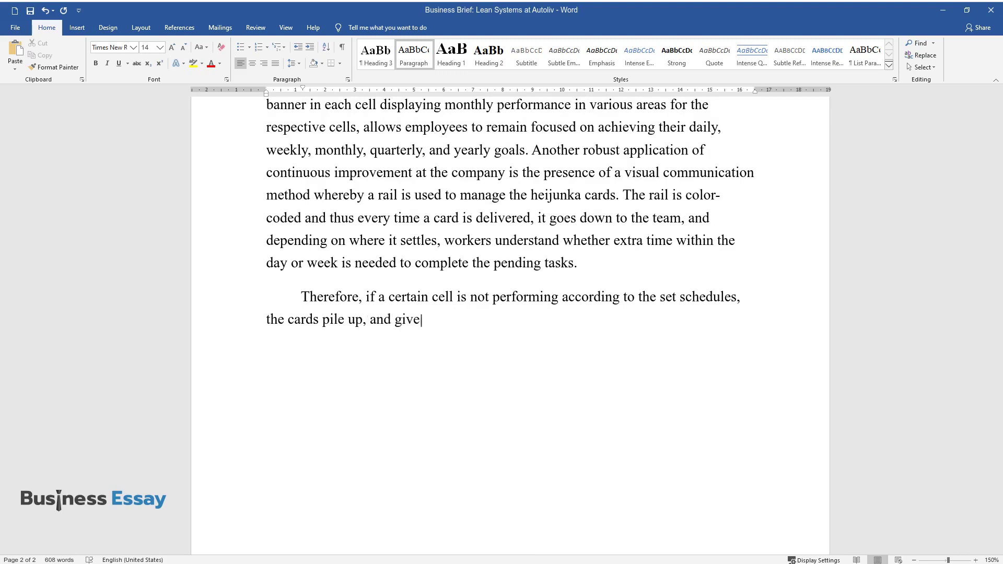
text(n that they are visible to everyone i)
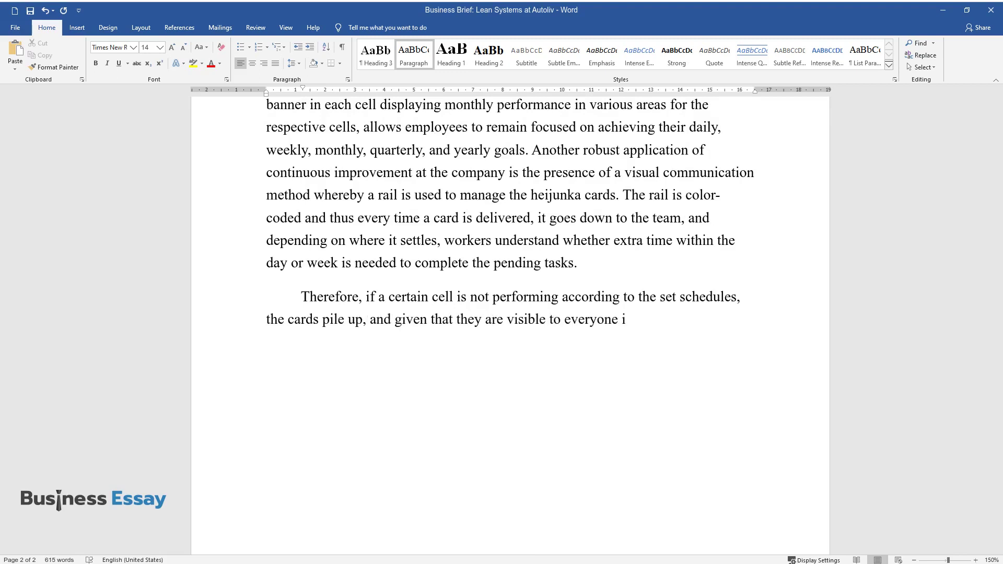
text(n the milieu, the affected team, toge)
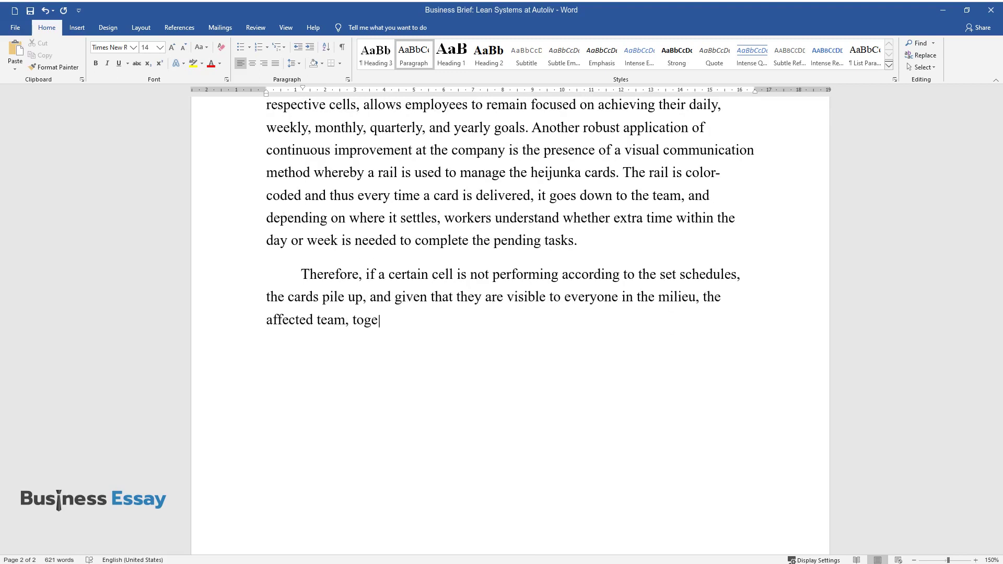
text(ther with the management, respond app)
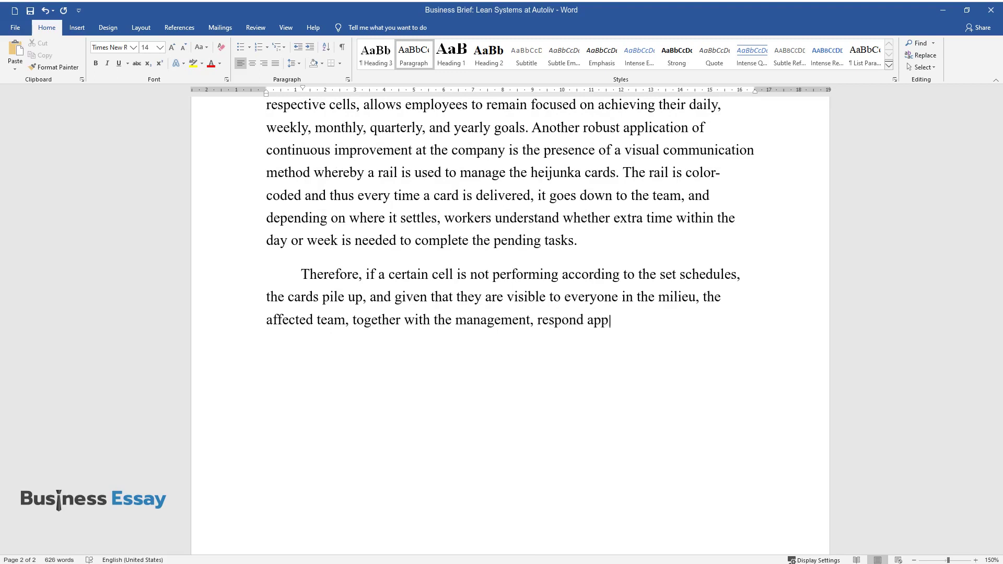
text(ropriately by implementing countermea)
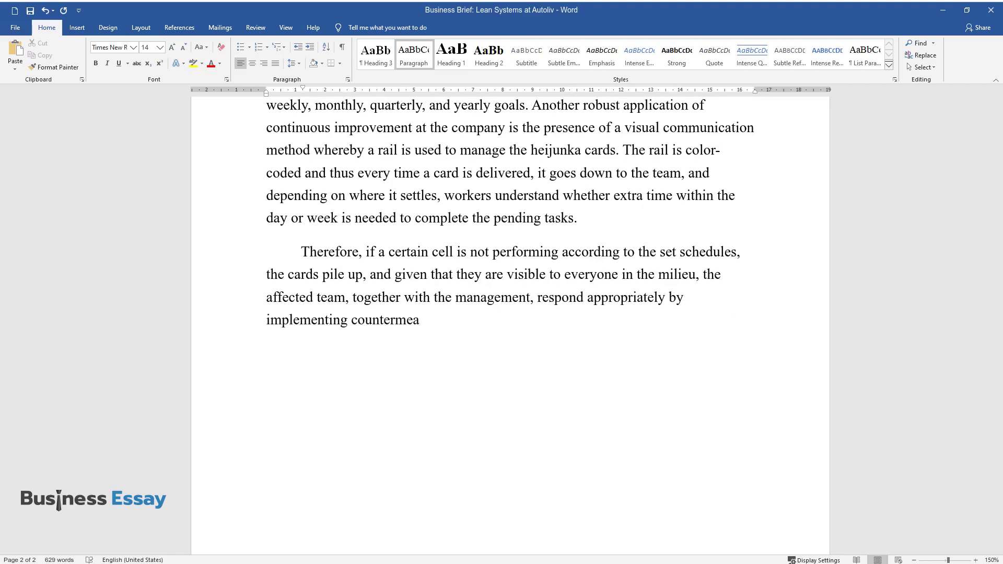
text(sures to address the situation. This )
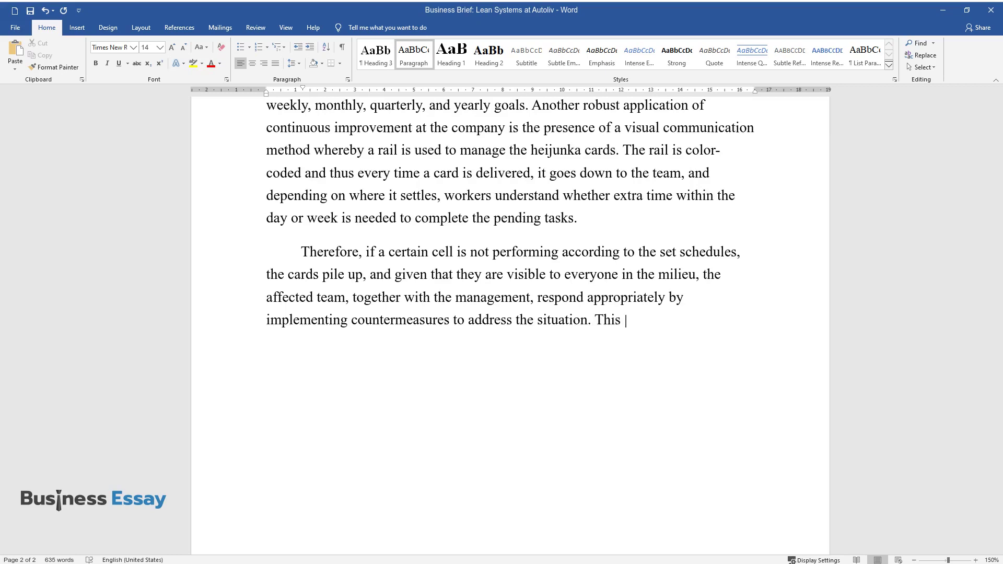
text(approach is the most suitable for Aut)
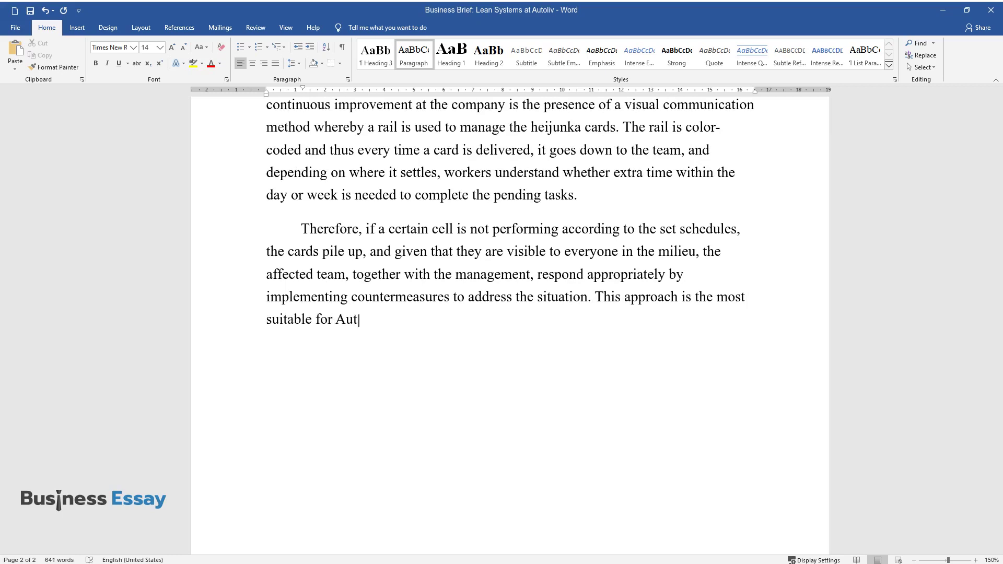
text(oliv's lean environment as it ensures)
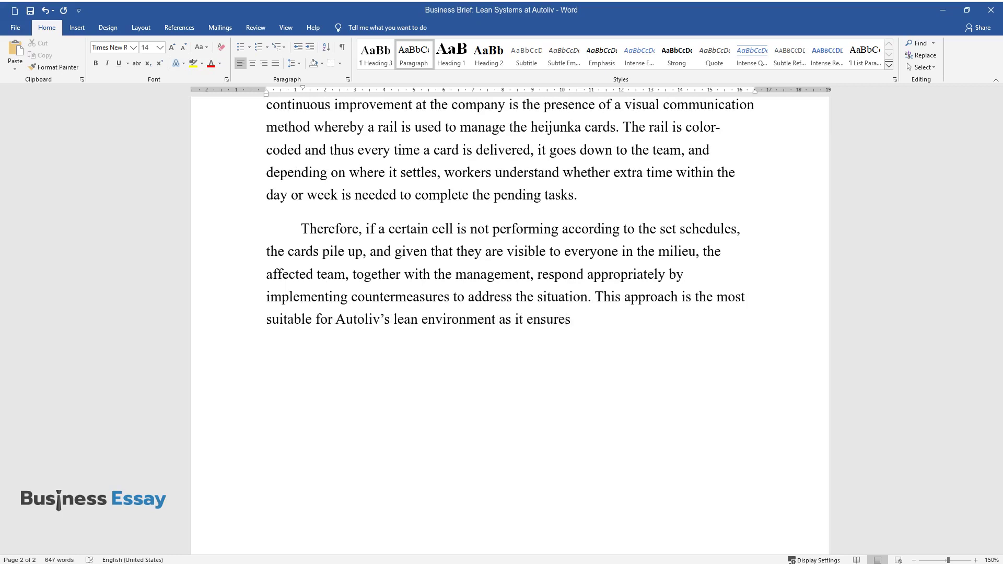
text( that every team member within the various cel)
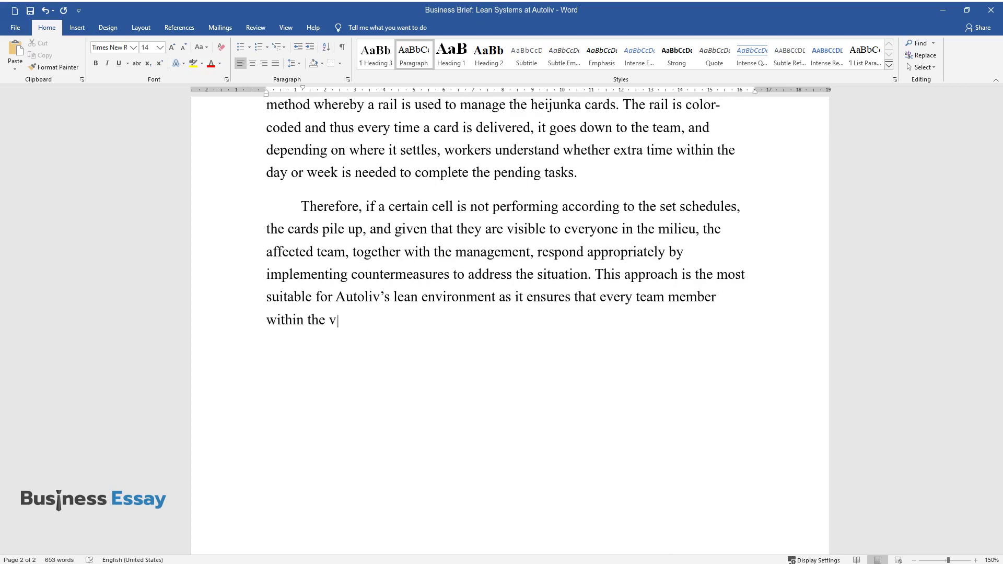
text(ls is working hard, in line)
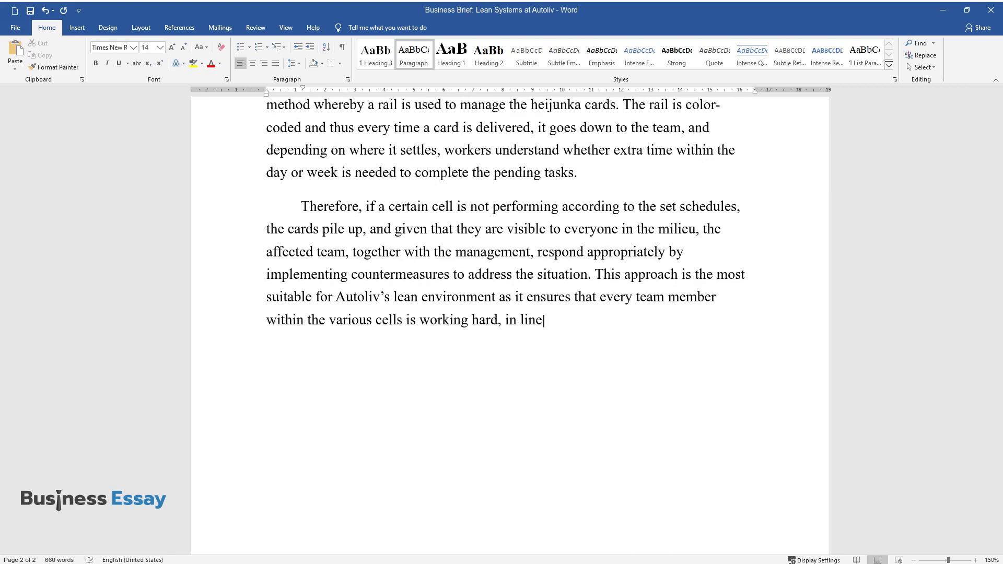
text( with the set goals to beat the deadli)
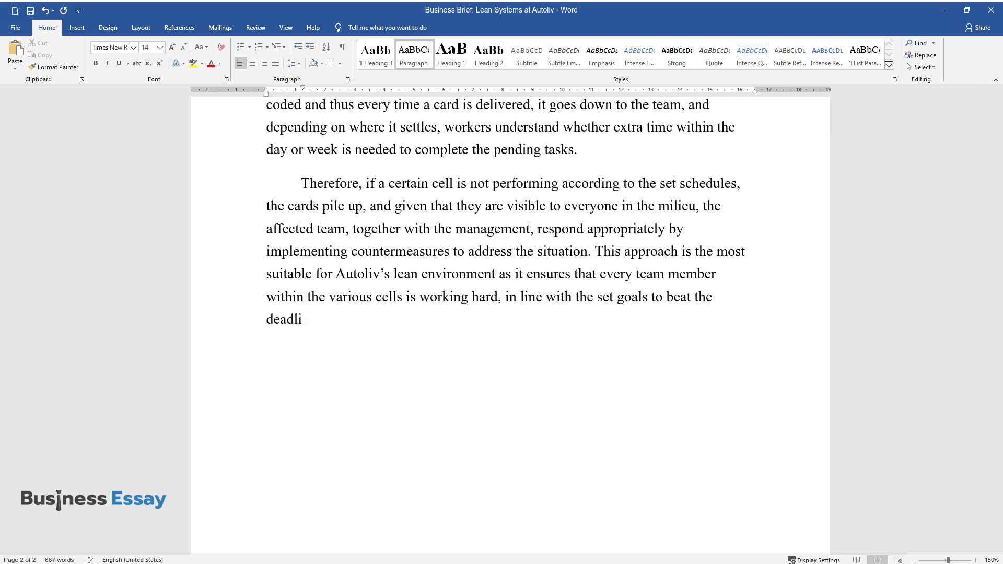
text(nes and at the same time deliver qual)
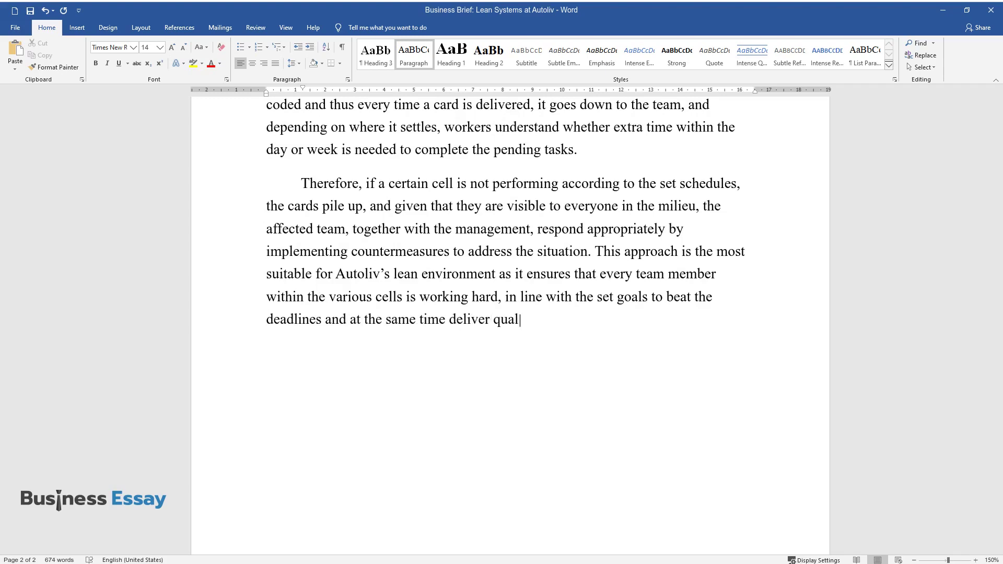
text(ity products to customers. Additional)
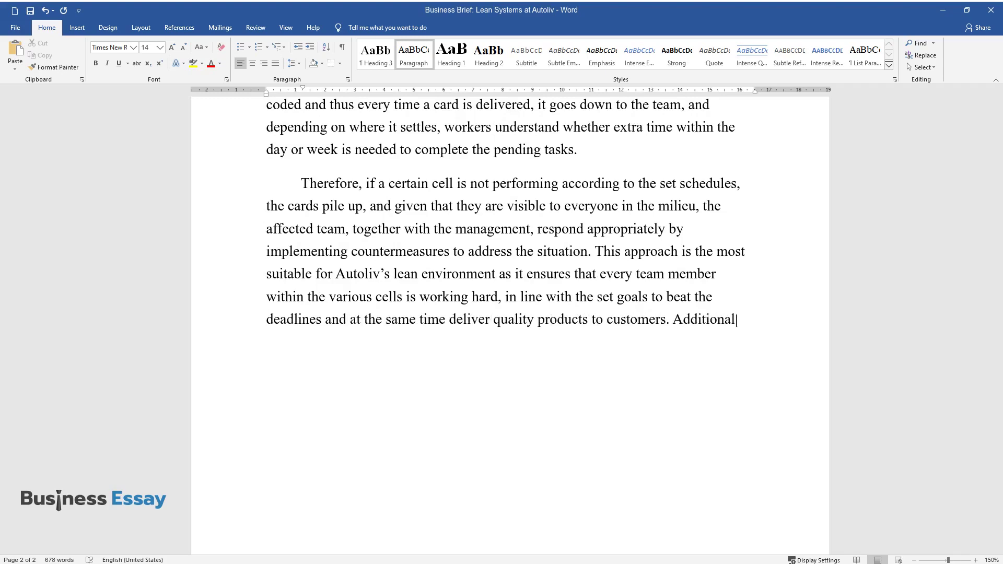
text(ly, the company meets its targets and)
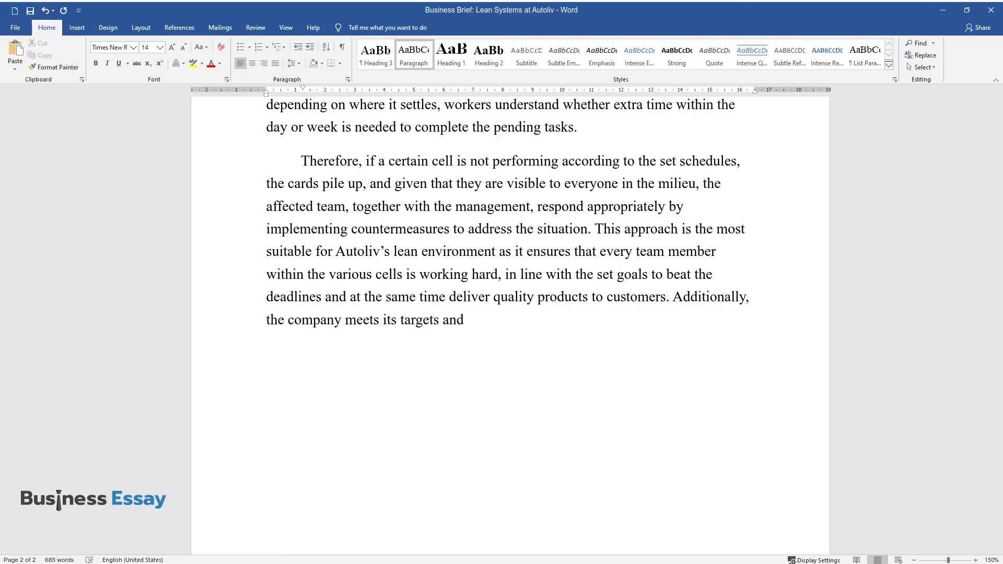
text( it keeps on improving every day, thu)
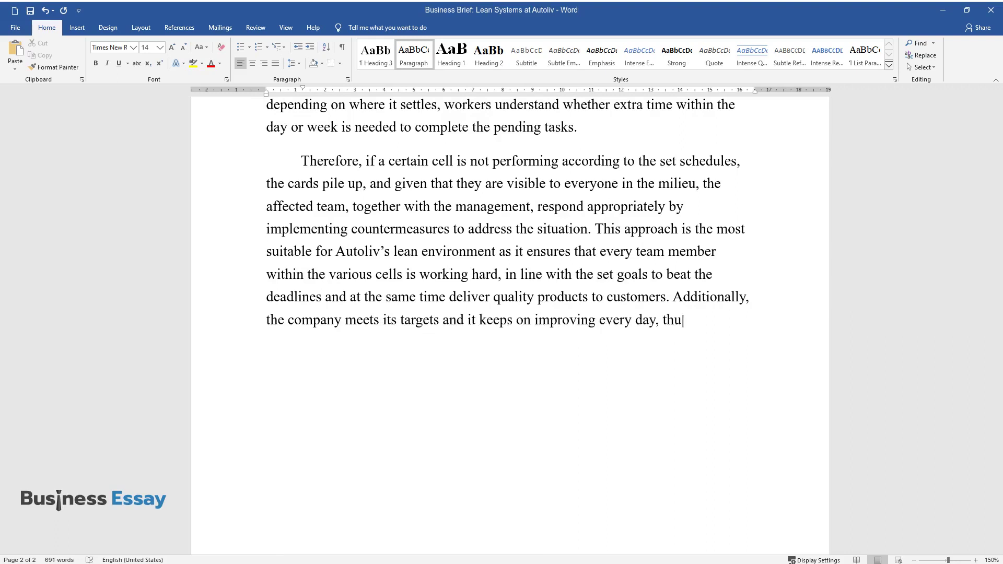
text(s becoming one of the best players in the industry.)
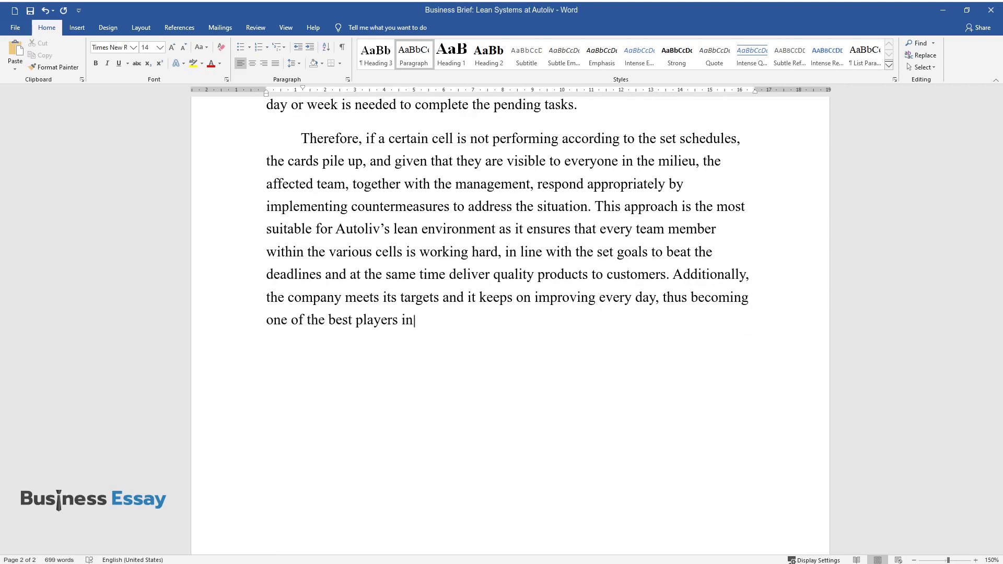
Add a 'Conclusion' heading and begin its paragraph on lessons from Autoliv's workflow methods.
key(Return)
text(Co)
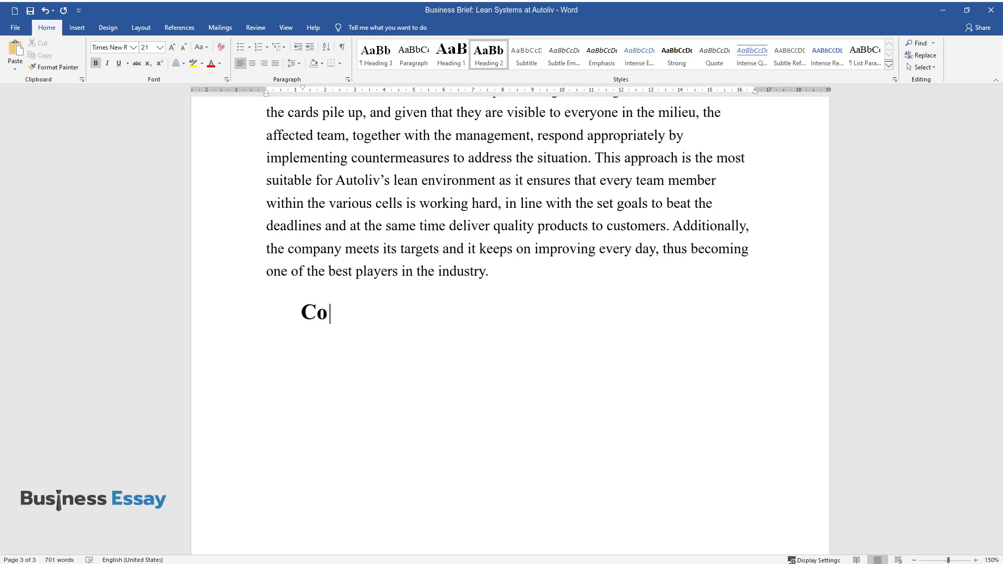
text(nclusion)
key(Return)
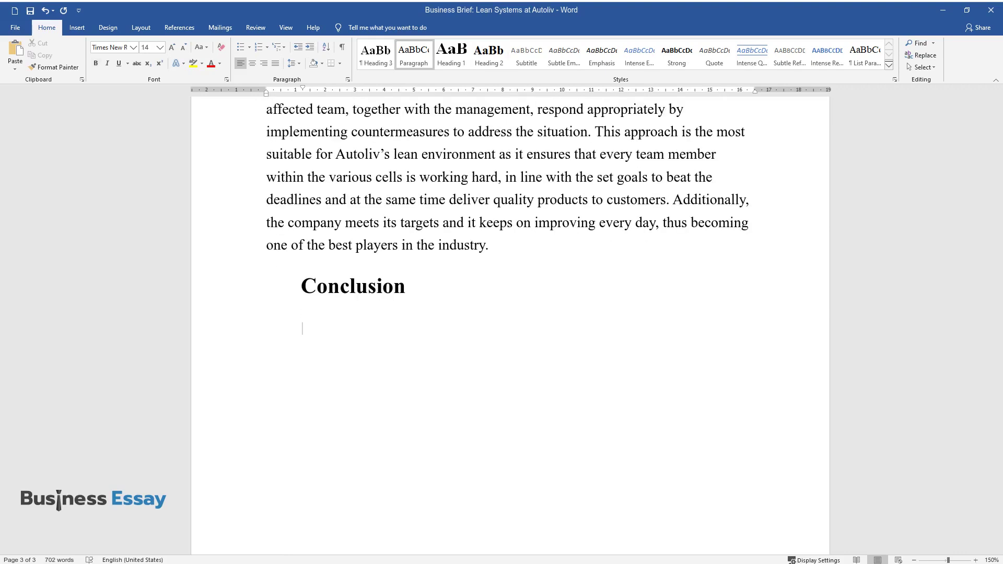
text(From Autoliv's methods of workflo)
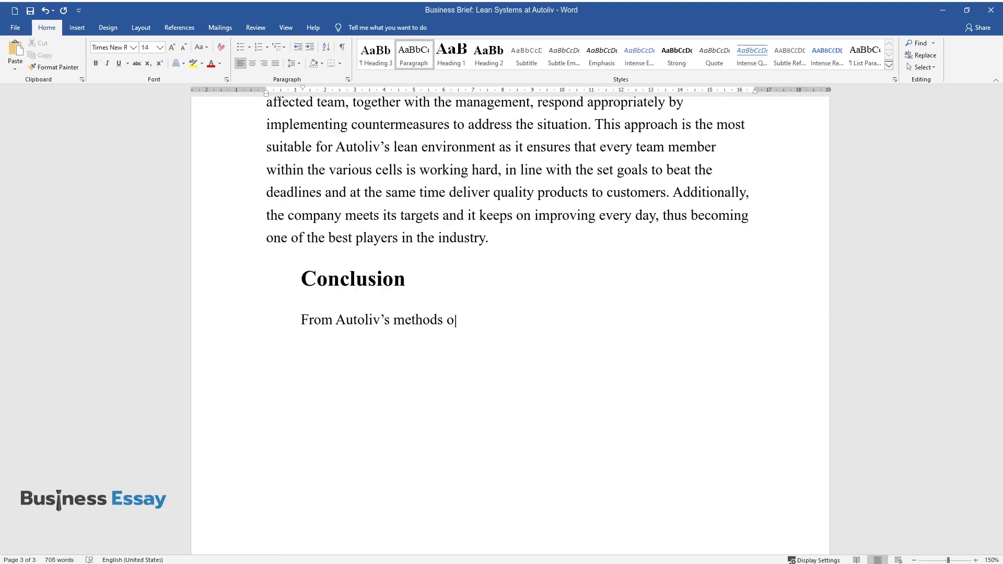
text(w, I have learned that comp)
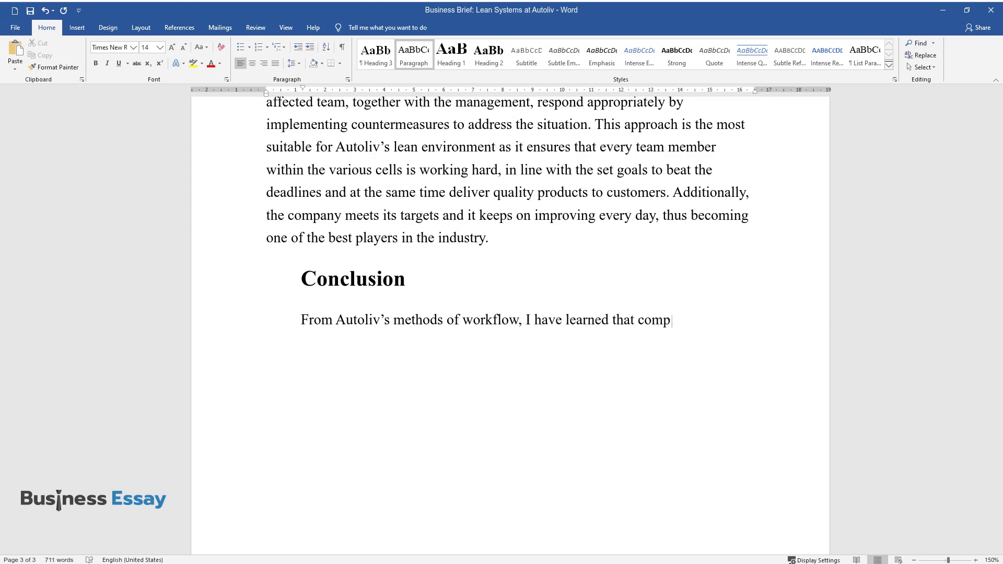
text(anies could easily streamline their o)
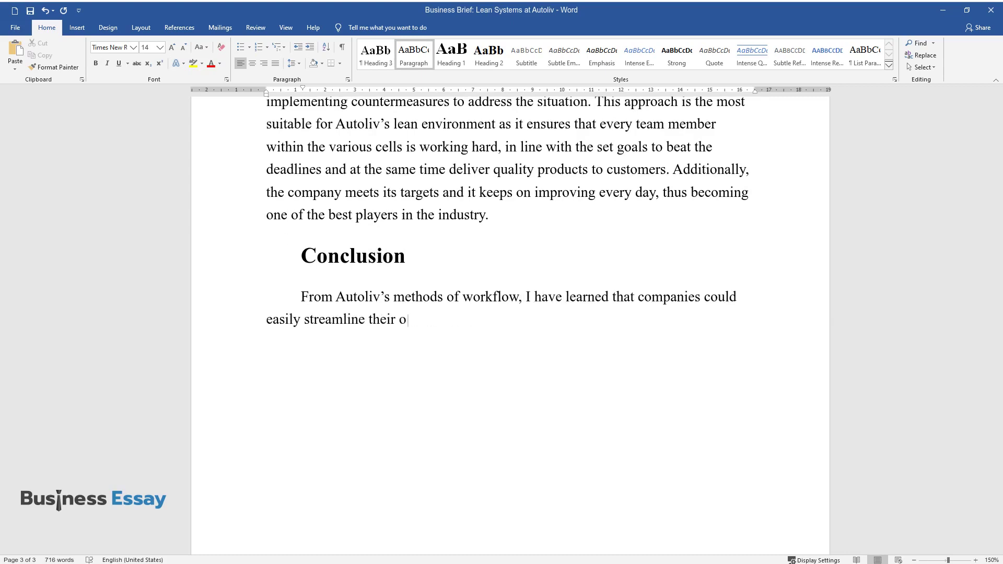
text(perations and improve productivity t)
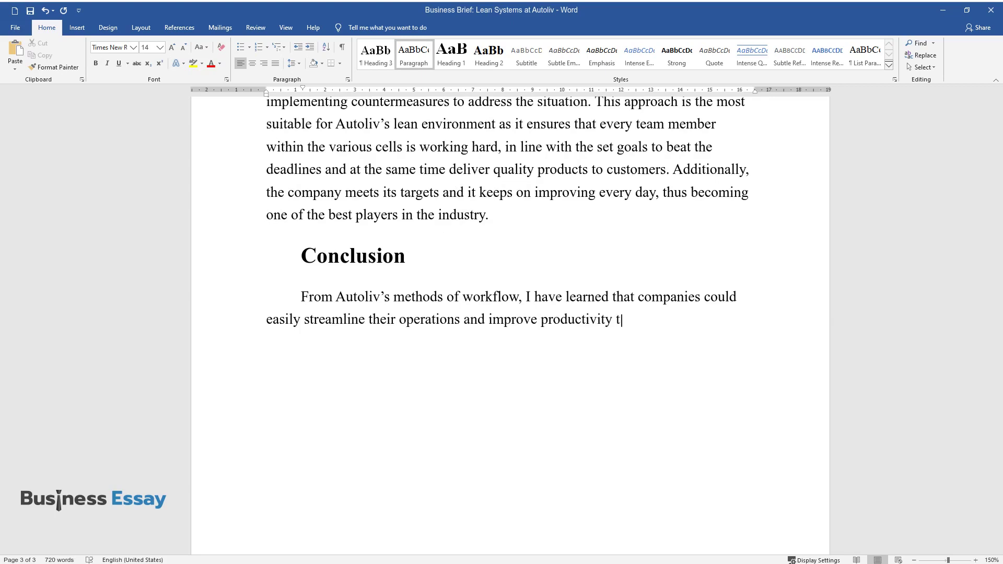
text(hrough a lean manufacturing process.)
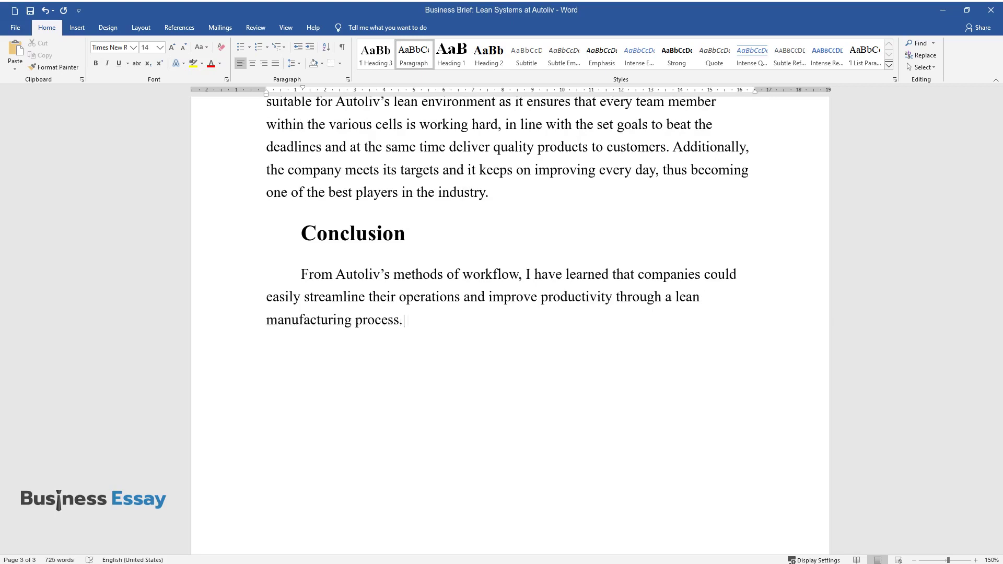
text( In the same way, Autoliv contracted )
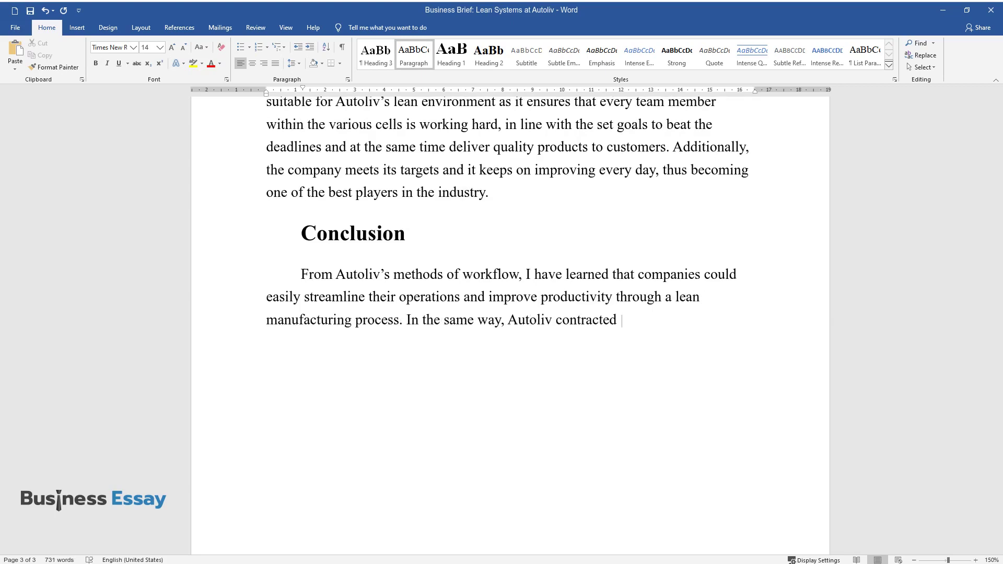
text(Takashi Harada to implement a change)
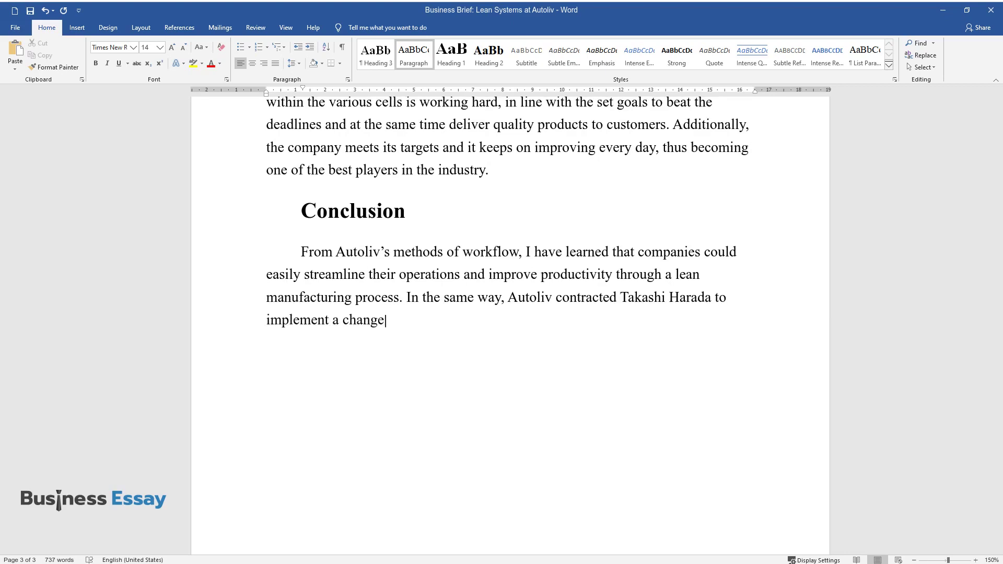
text( process by teaching the company's management)
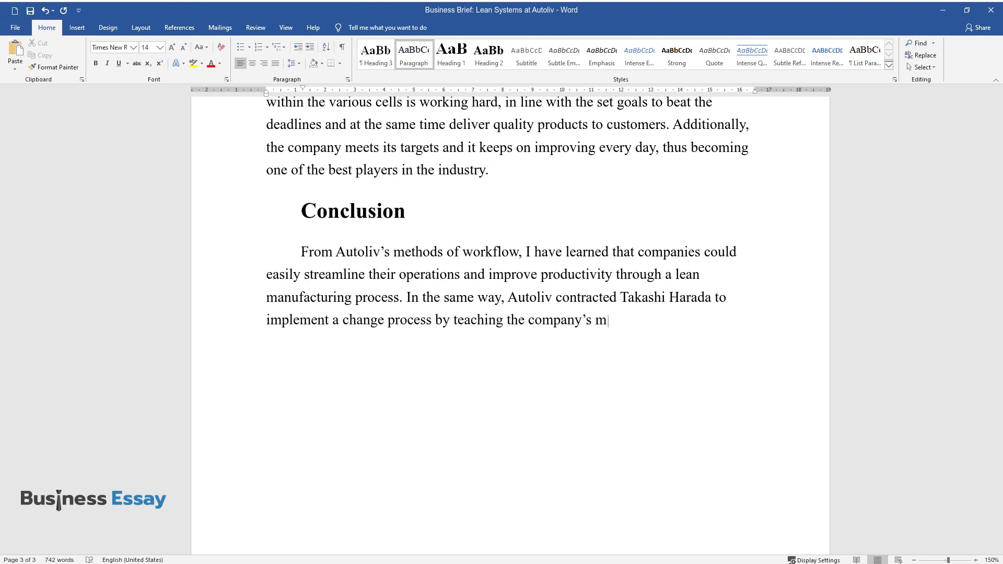
text( the various principles of this practice, diff)
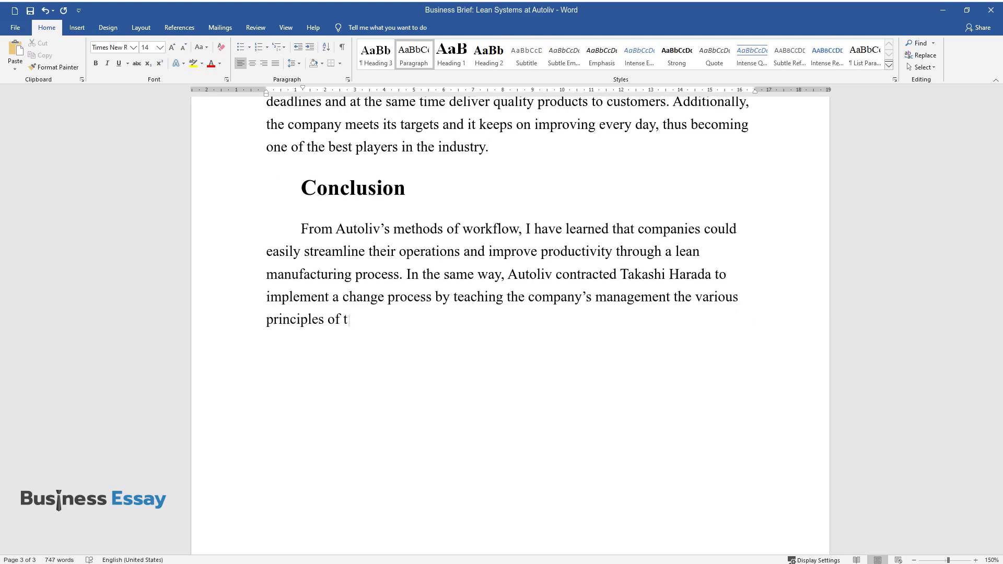
text(erent organization)
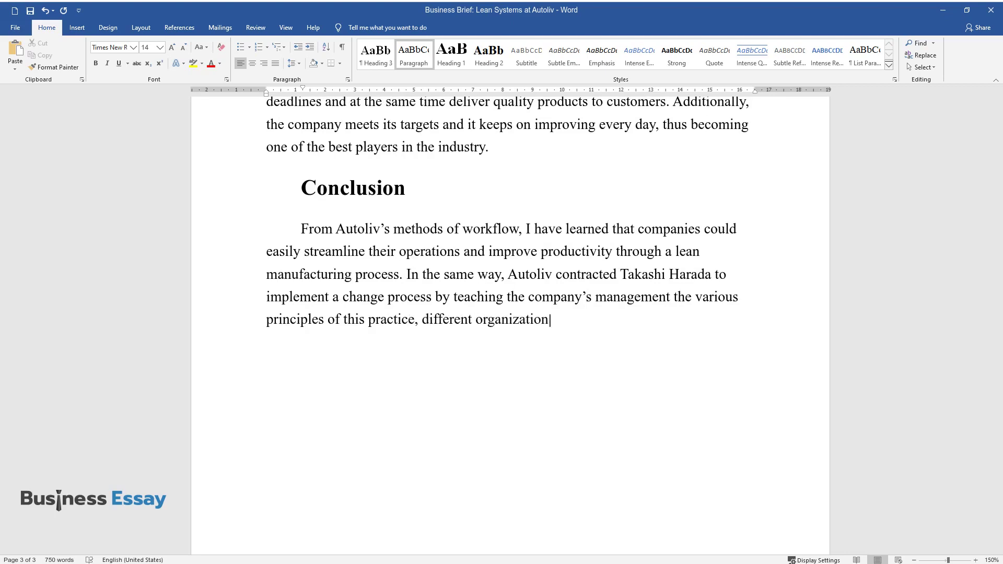
text(s could adopt the same procedure. However, it appears )
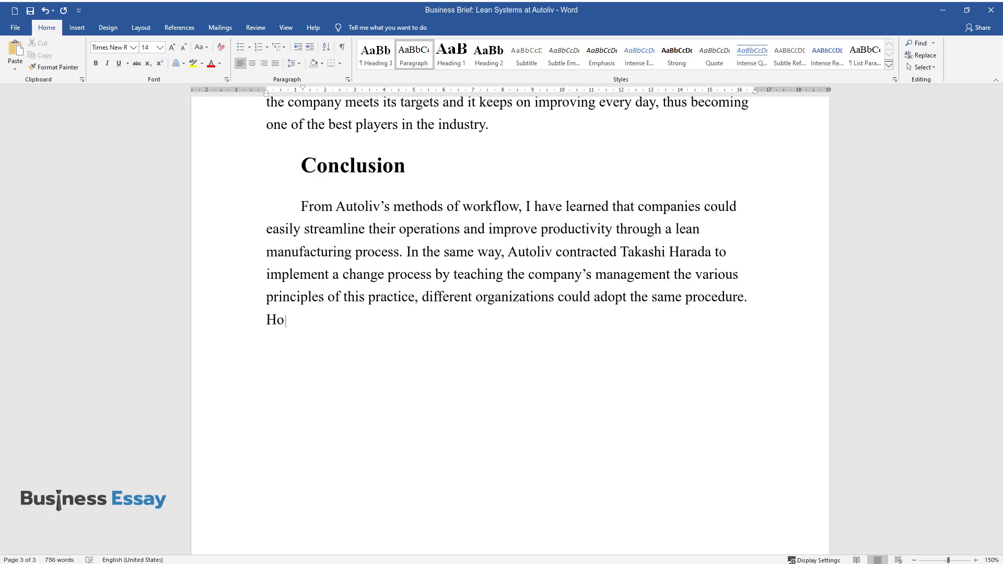
text(that the company h)
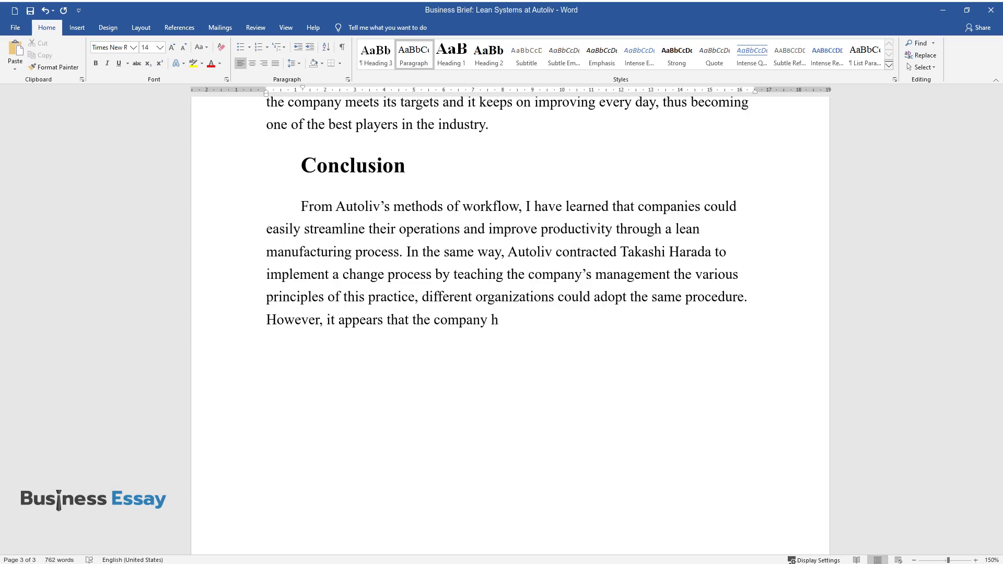
text(as problems with keeping suppliers du)
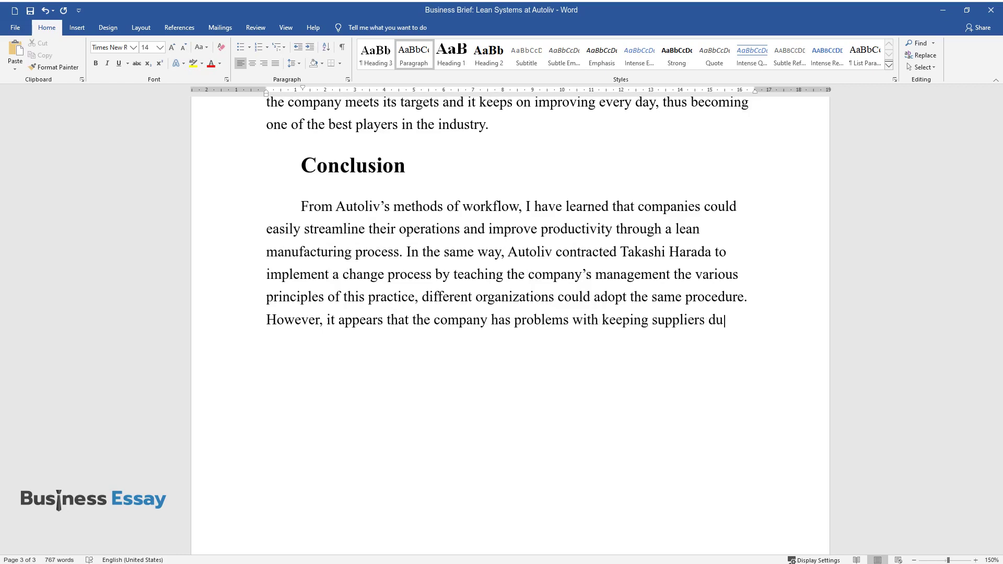
text(e to the ever-changing supply-chain n)
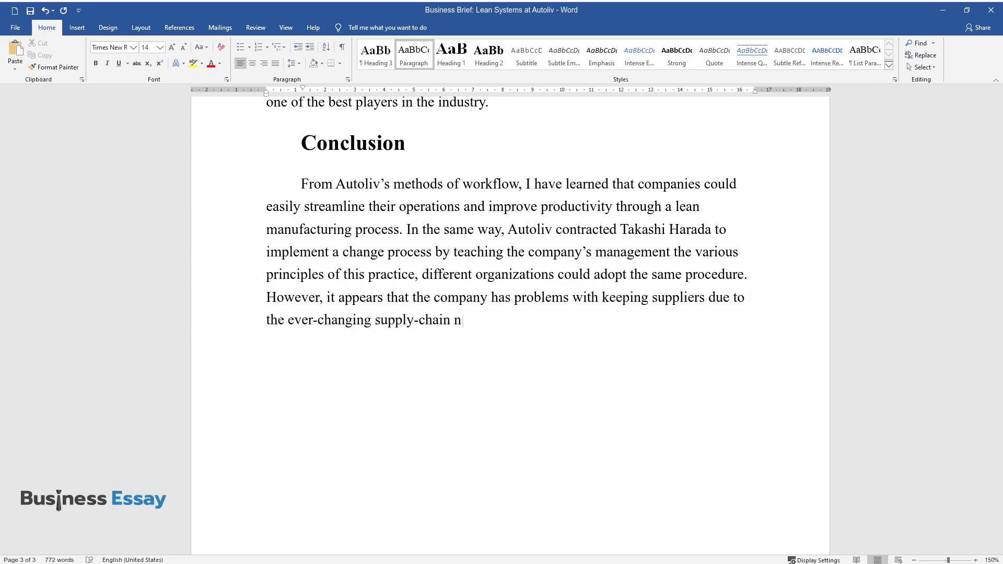
text(eeds. Therefore, I recommend that th)
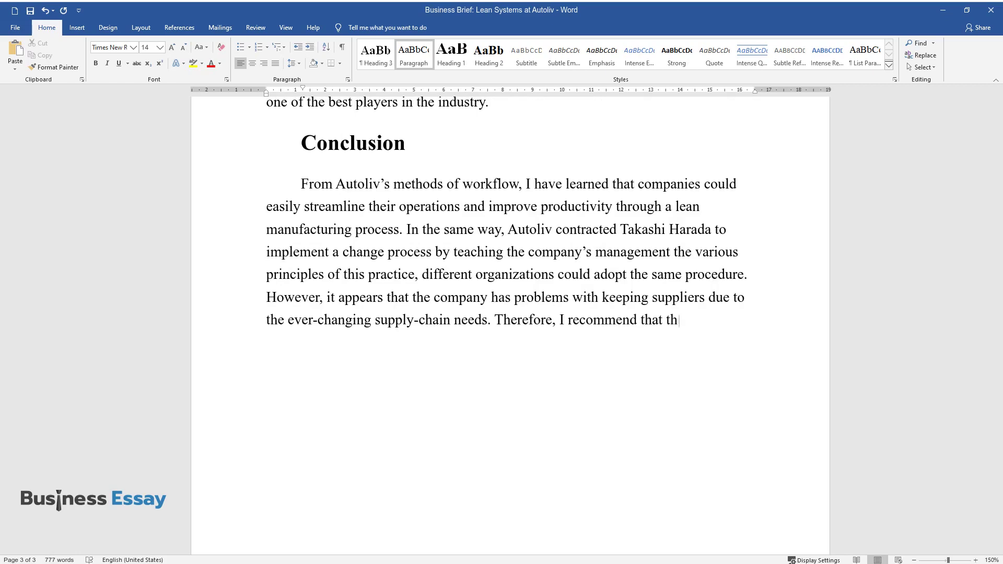
text(e management should engage the vario)
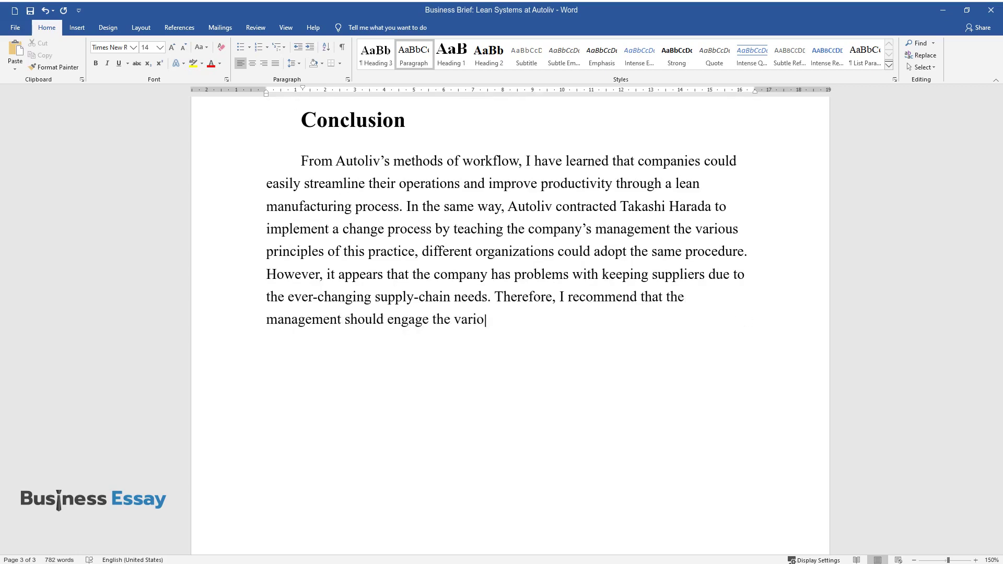
text(us players in the chain and agree on )
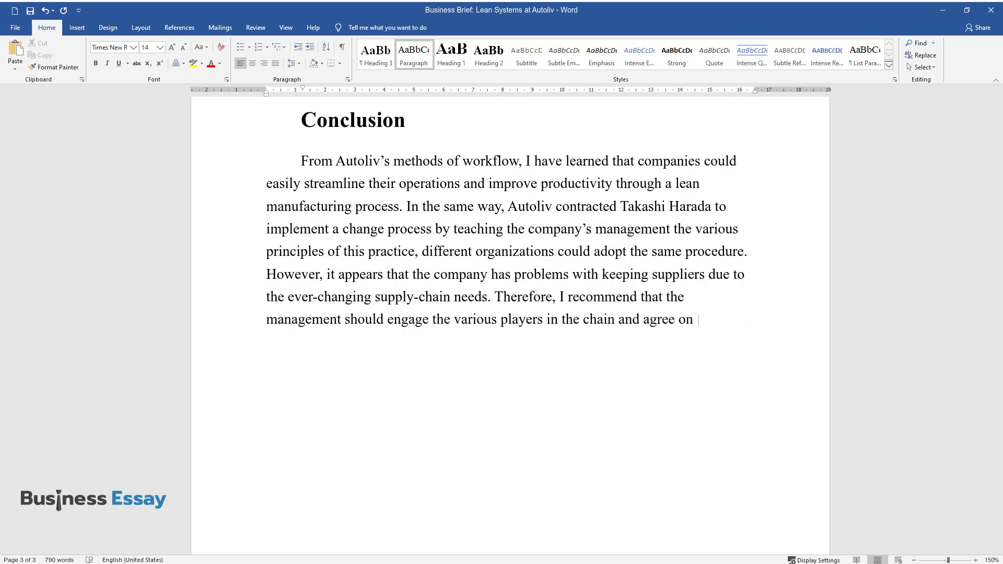
text(the best way of working as a team fo)
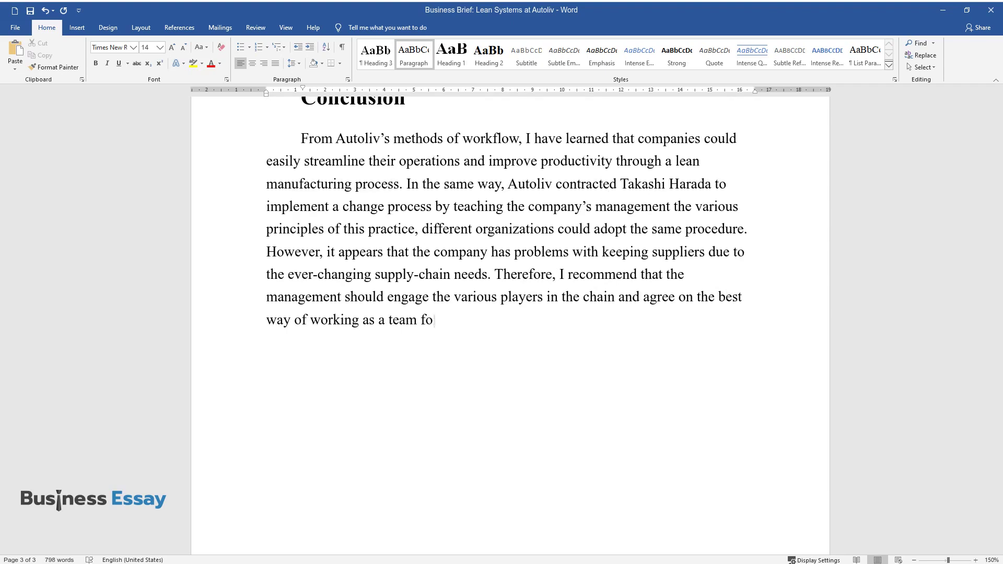
text(r the continued delivery of quality )
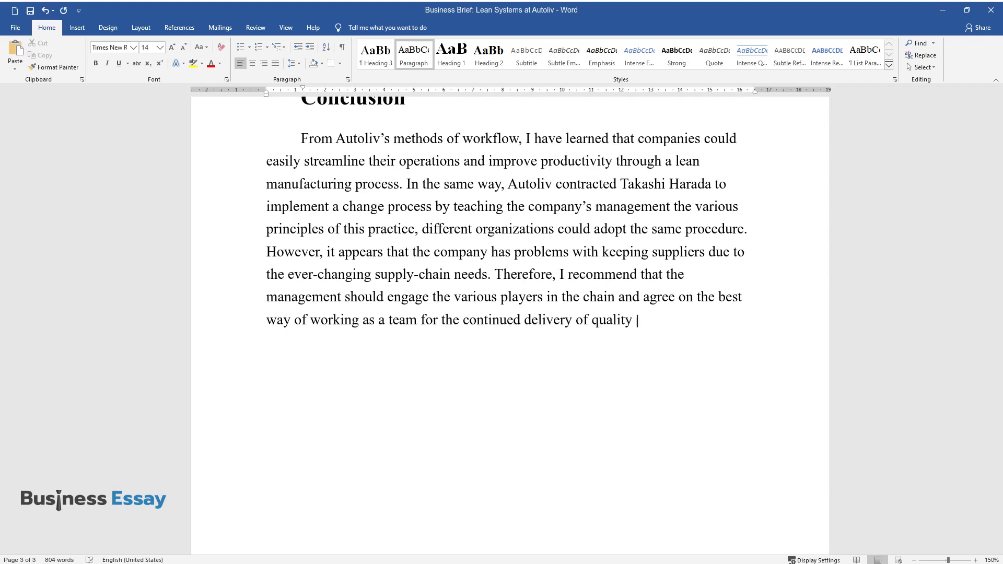
text(products to customers. Additionally, )
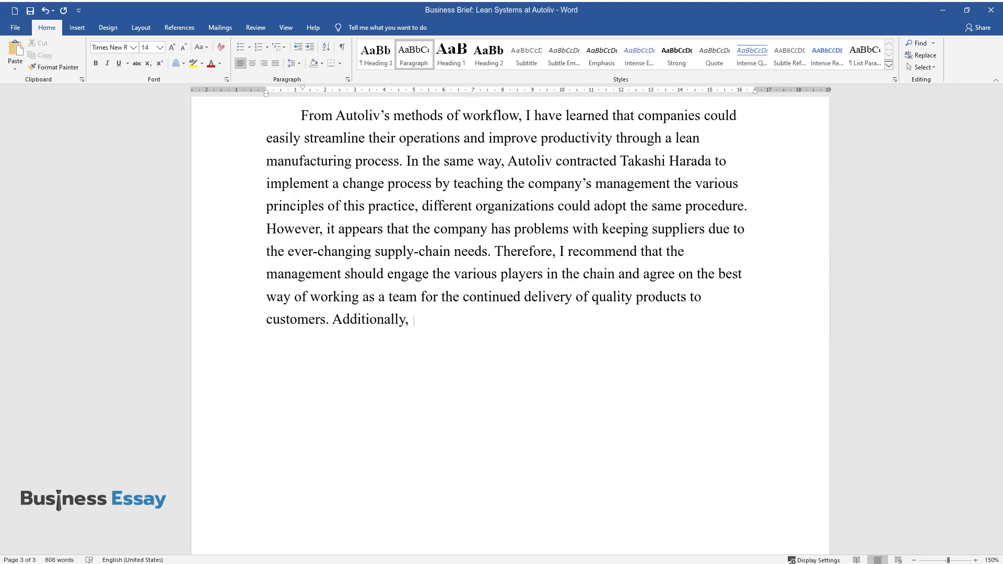
text(the company should strive to perfect)
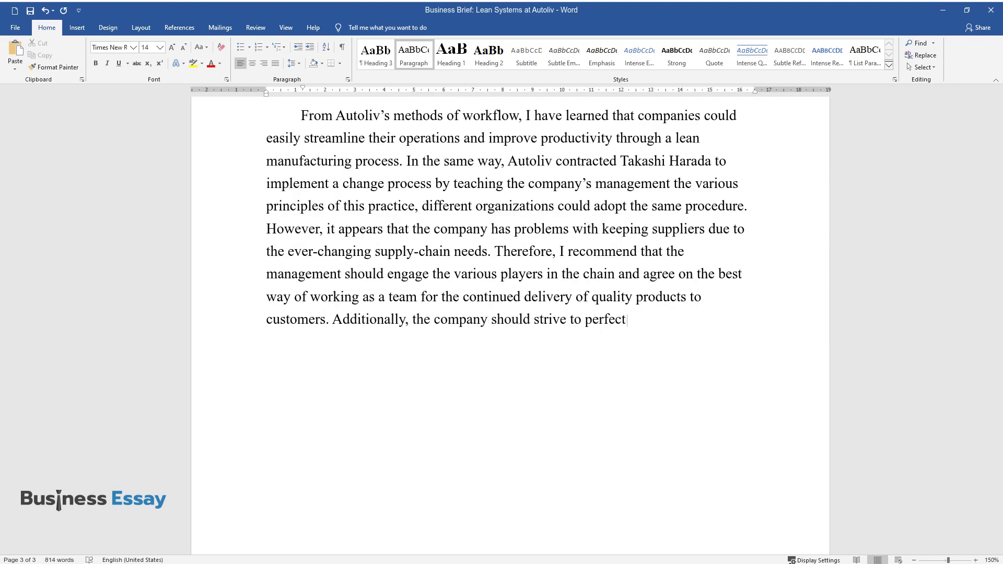
text( its continuous improvement approach )
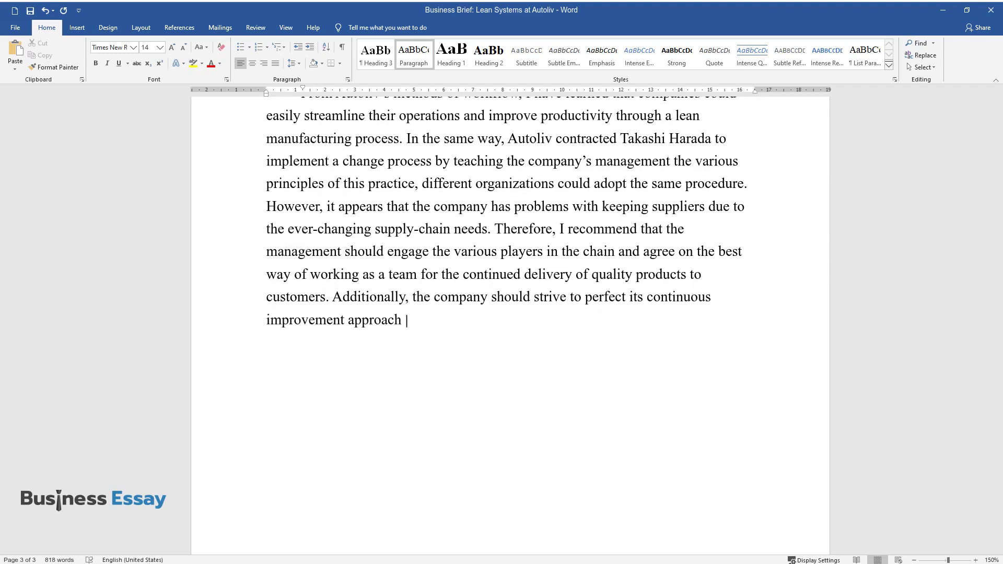
text(by supporting employees to achieve t)
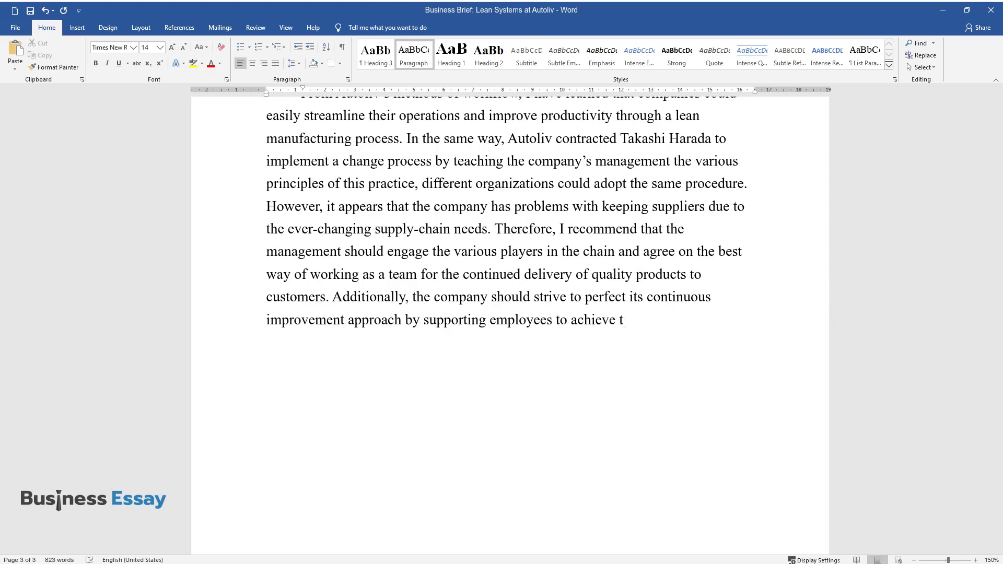
text(he set goals. Employee motivation is)
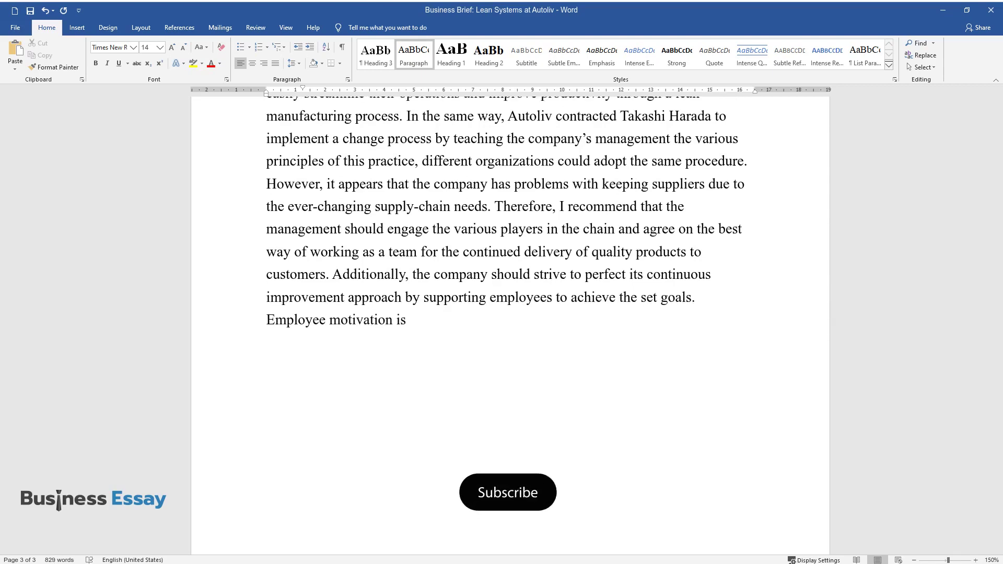
text( central to performance, and thus it)
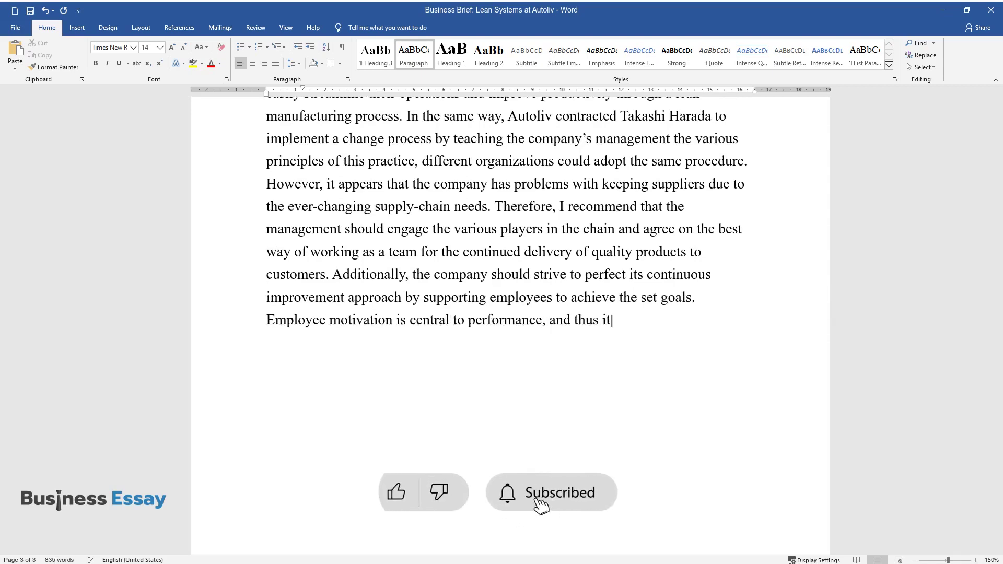
text( should feature prominently in the lean manufa)
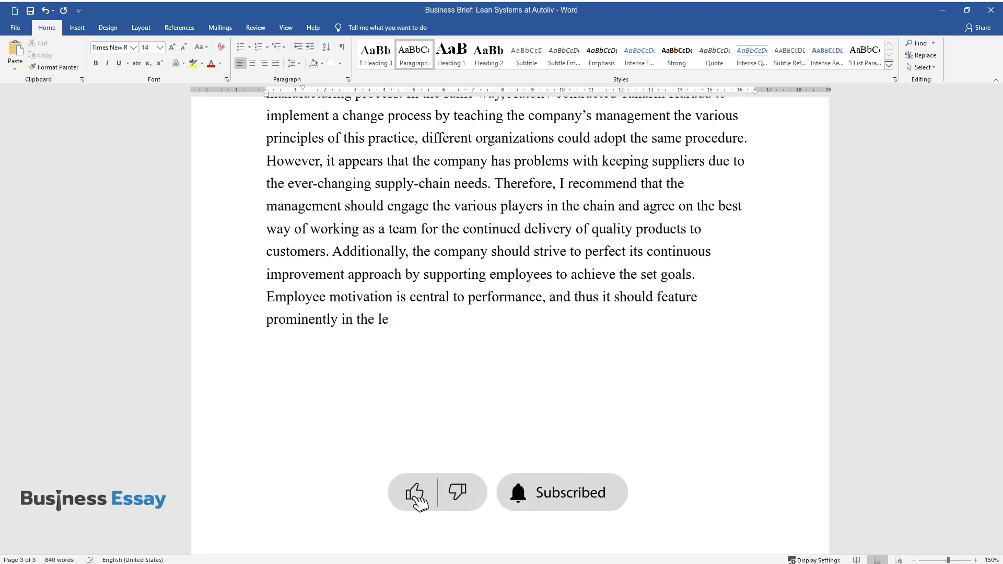
text(cturing process for the com)
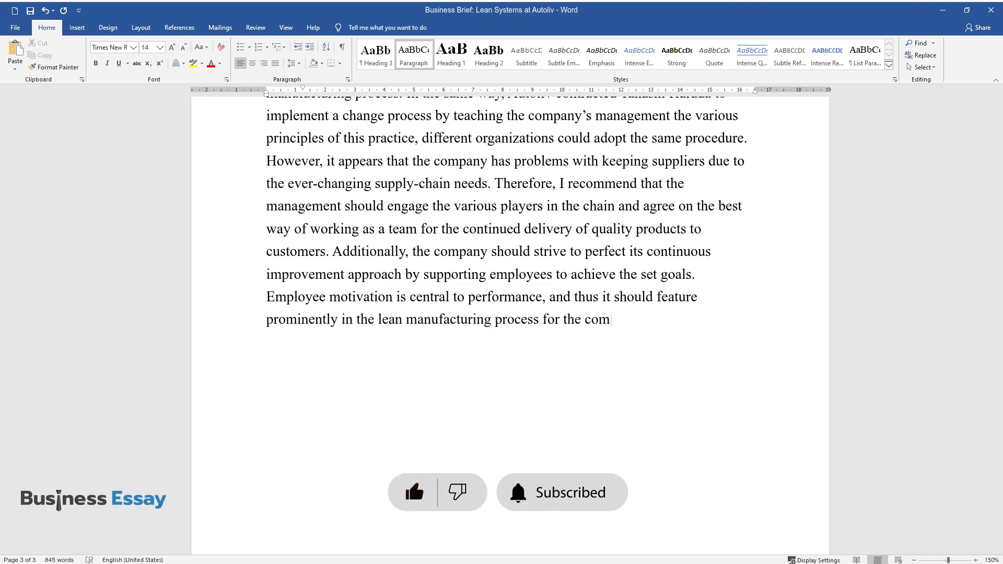
text(pany’s long-term success.)
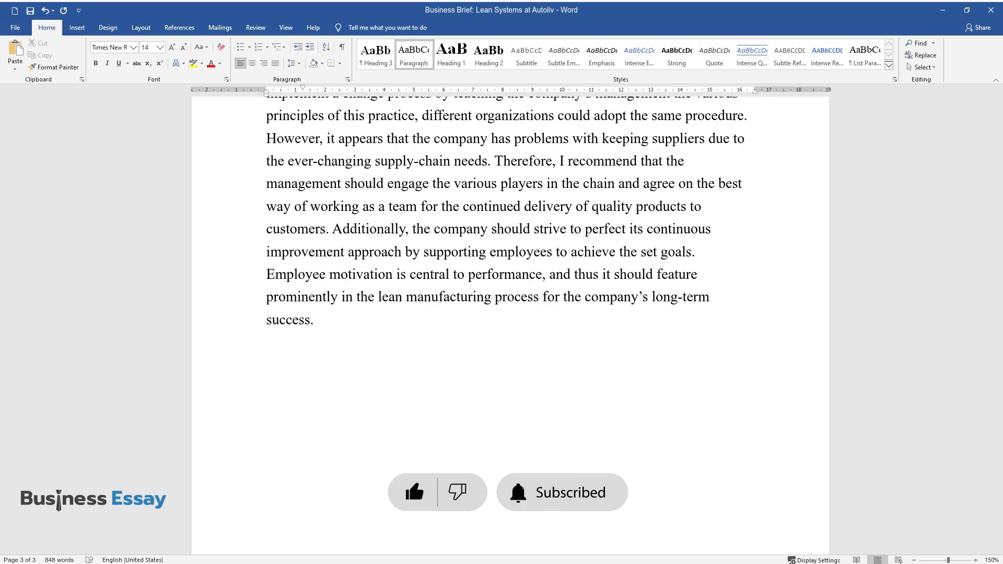